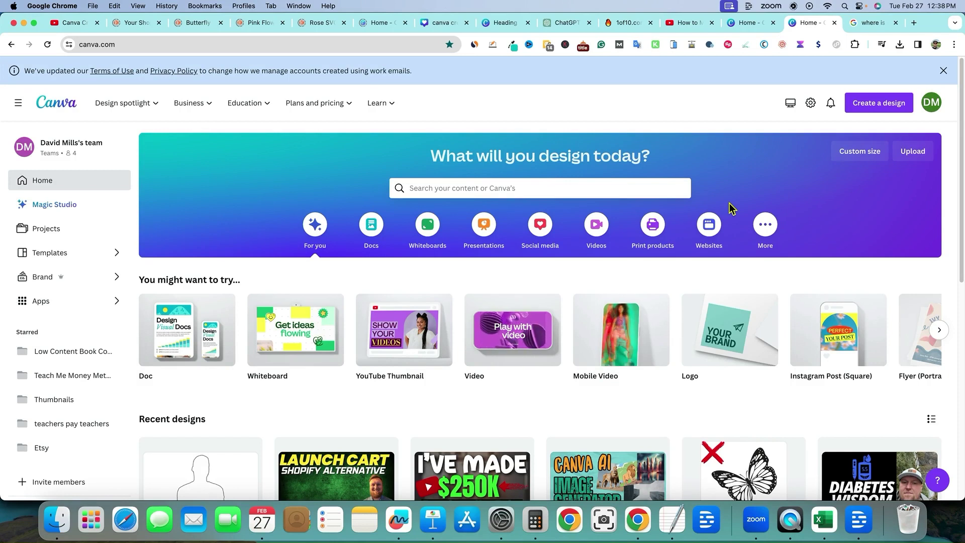
Step: Open the recent design "teach me money methods thumbnails" and look through its thumbnail pages
scroll(730, 208, down, 5)
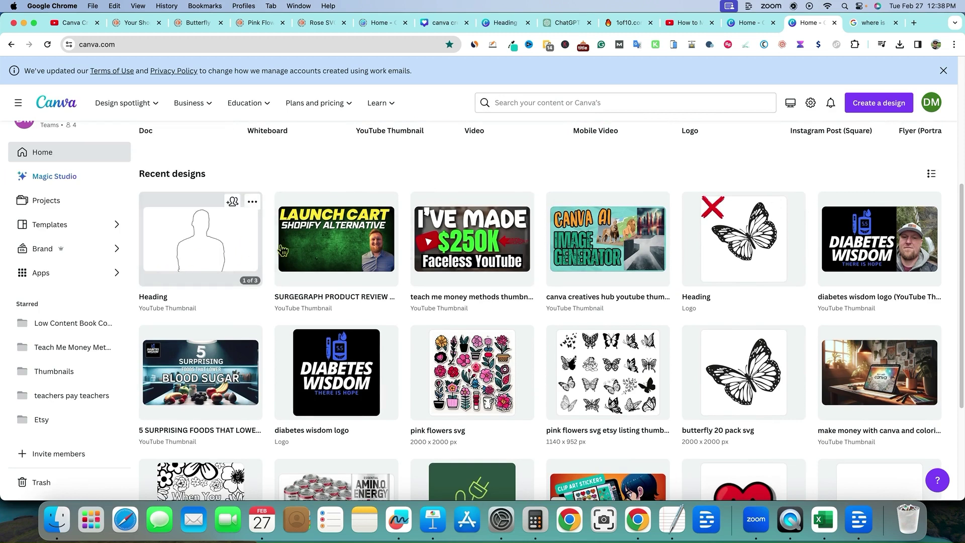
click(486, 246)
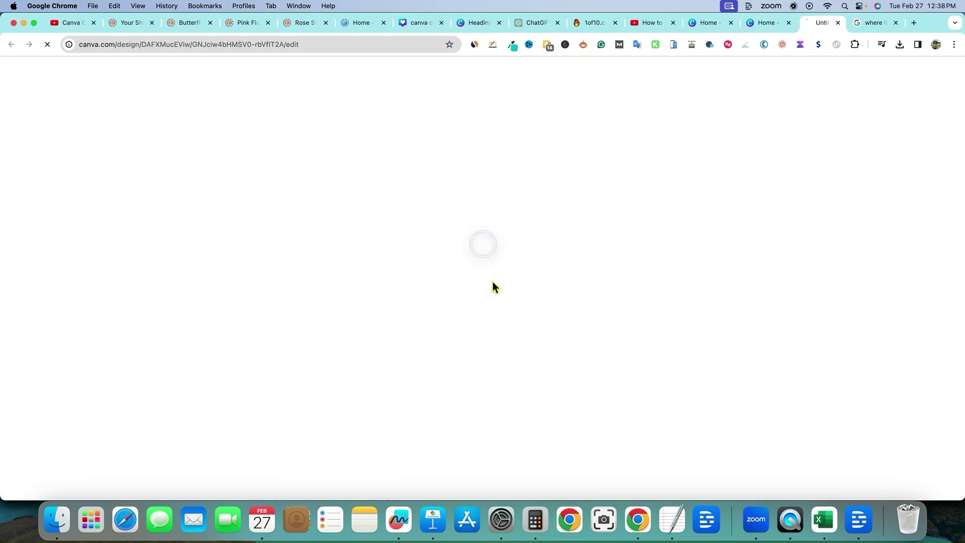
scroll(713, 358, down, 5)
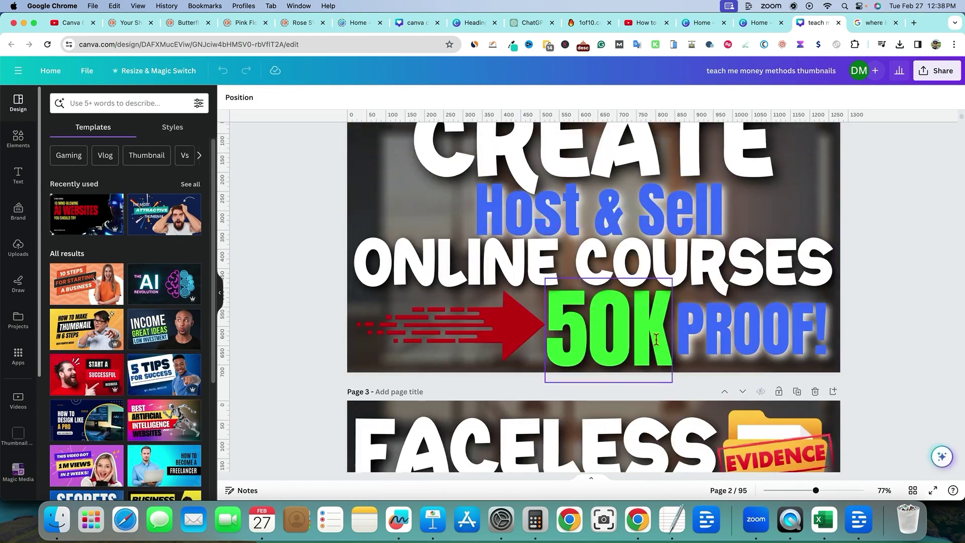
scroll(687, 327, down, 15)
scroll(771, 346, down, 3)
scroll(764, 327, up, 5)
scroll(766, 340, down, 2)
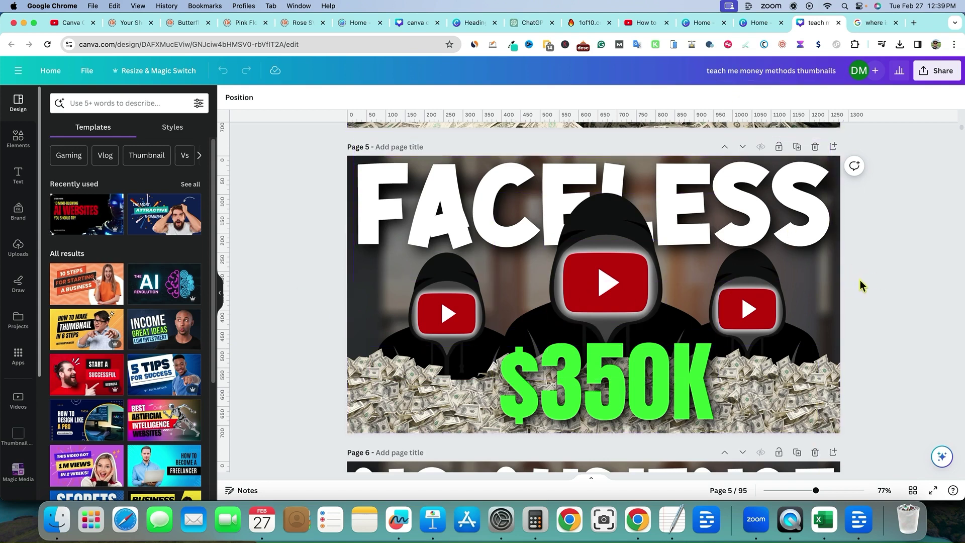
scroll(877, 271, down, 1)
scroll(877, 271, down, 10)
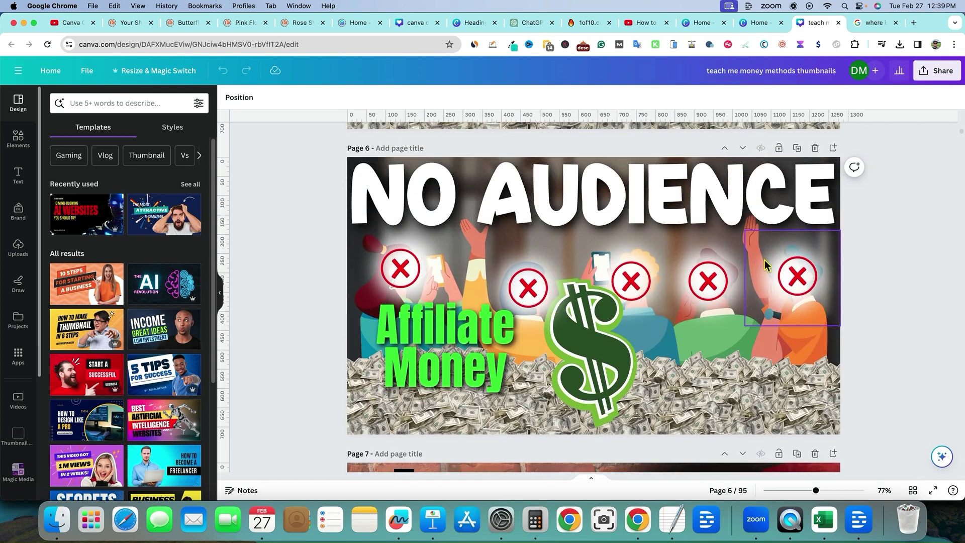
scroll(760, 352, down, 10)
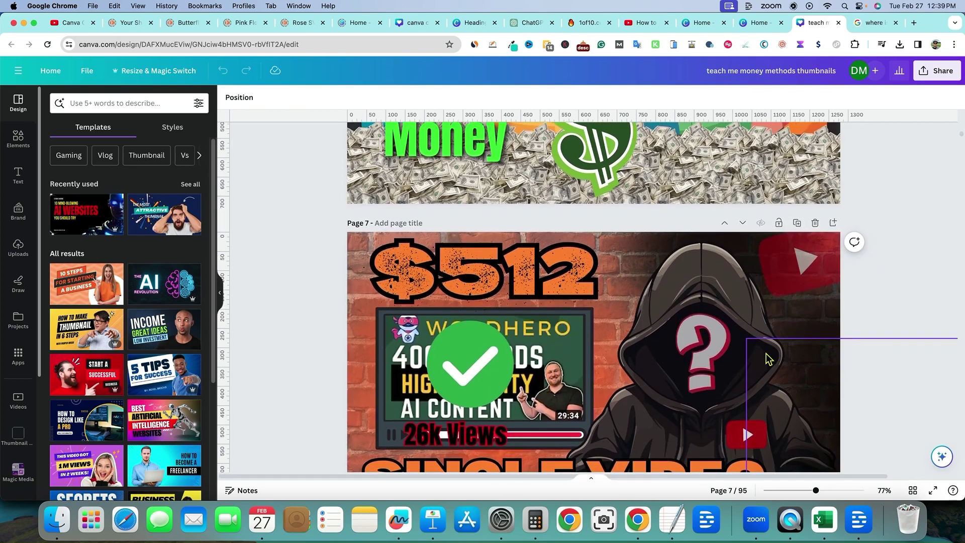
scroll(549, 339, up, 20)
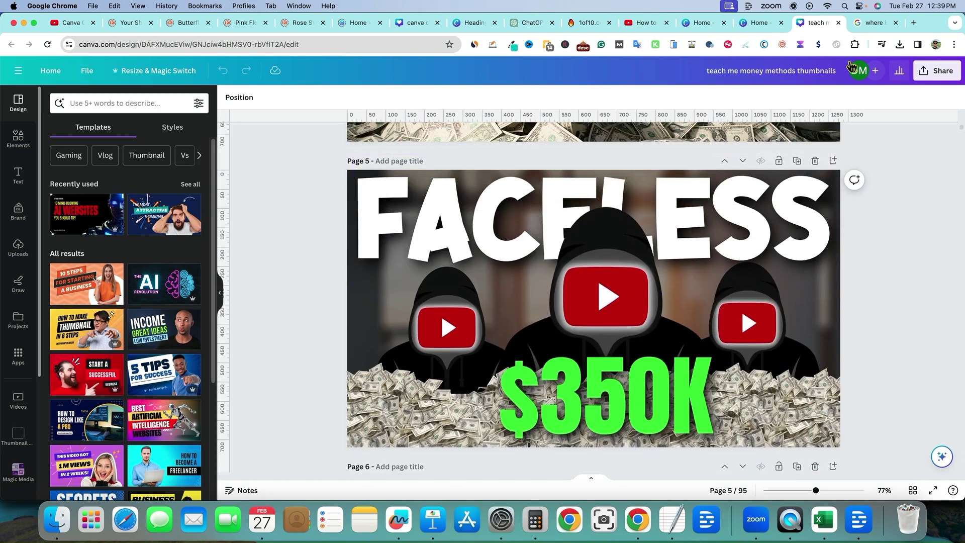
click(897, 163)
scroll(884, 151, up, 3)
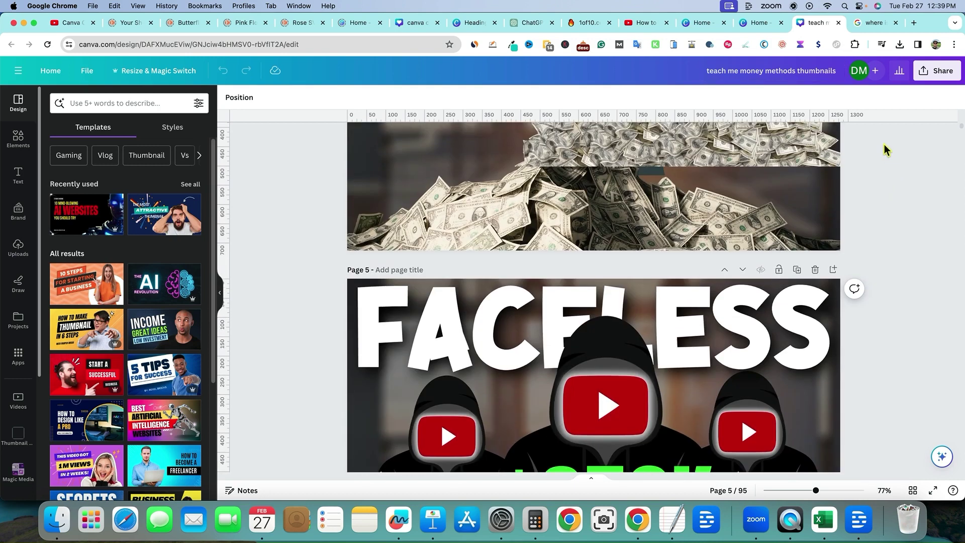
Step: Return to the home page and create a new blank YouTube Thumbnail design at 1280 × 720 px
click(759, 24)
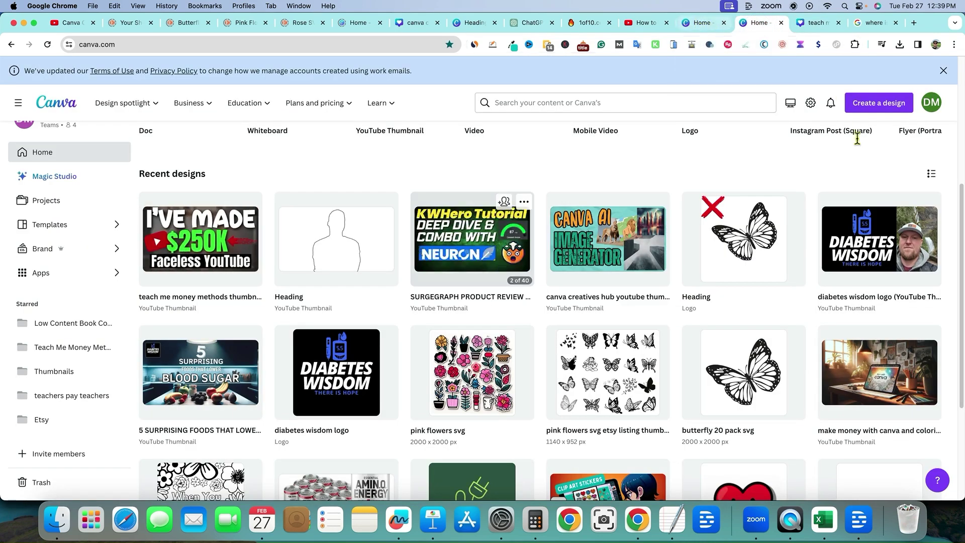
scroll(578, 161, up, 6)
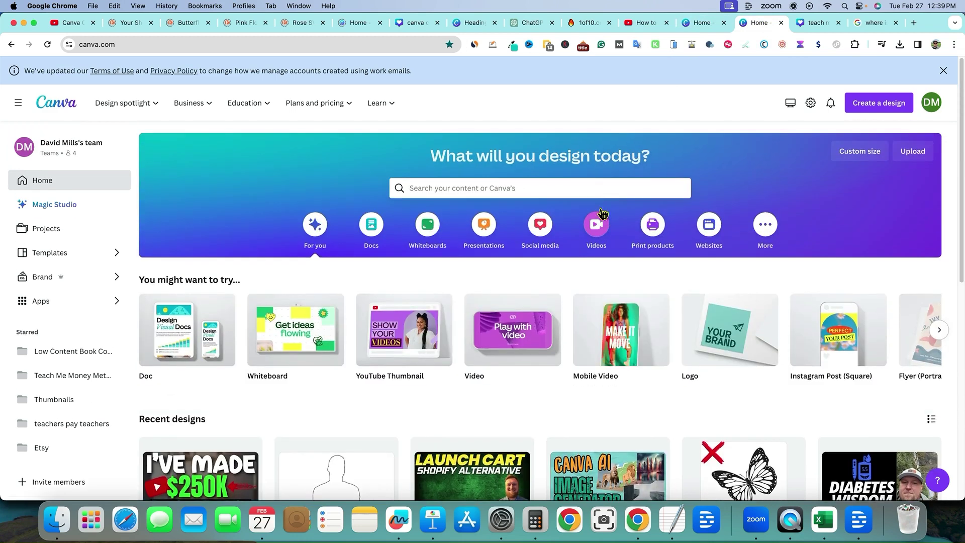
scroll(603, 215, down, 2)
scroll(606, 209, down, 3)
scroll(603, 218, up, 2)
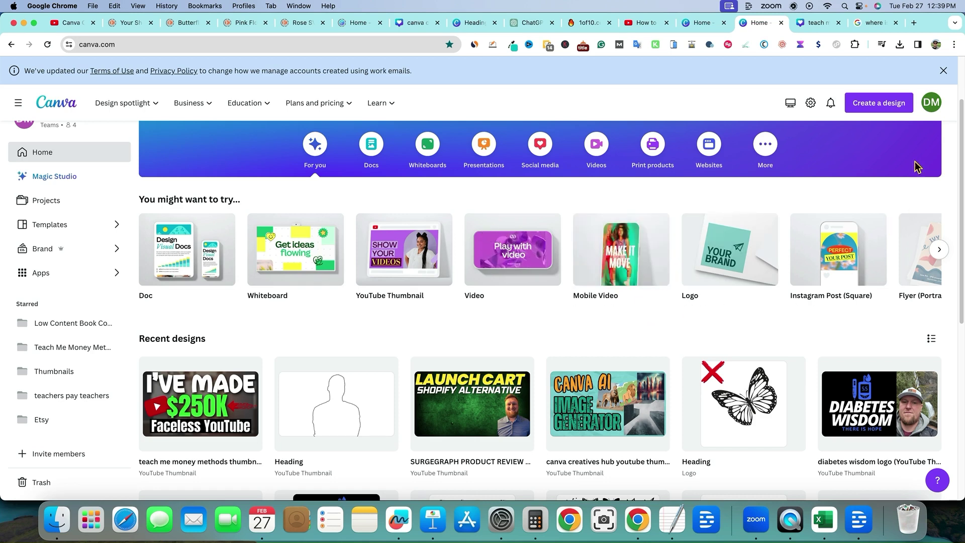
click(889, 104)
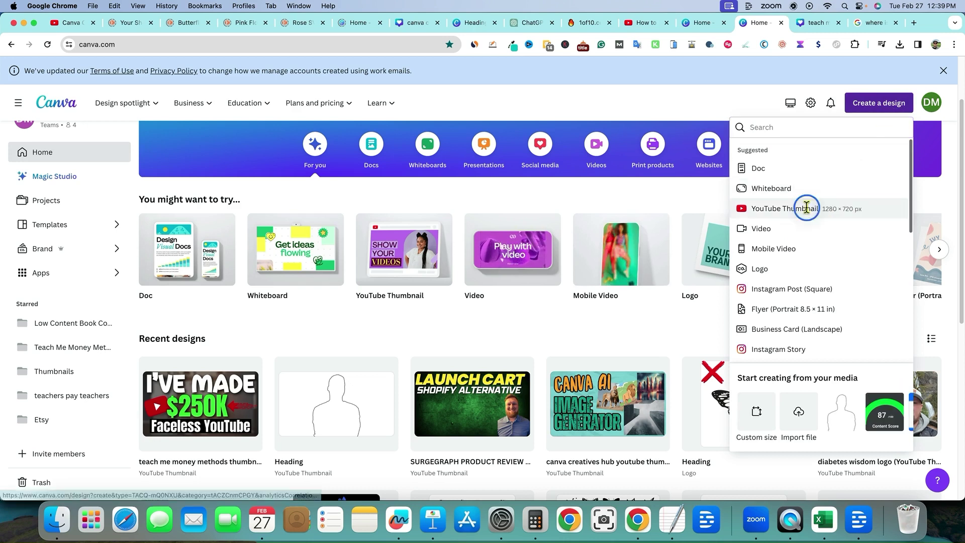
click(806, 208)
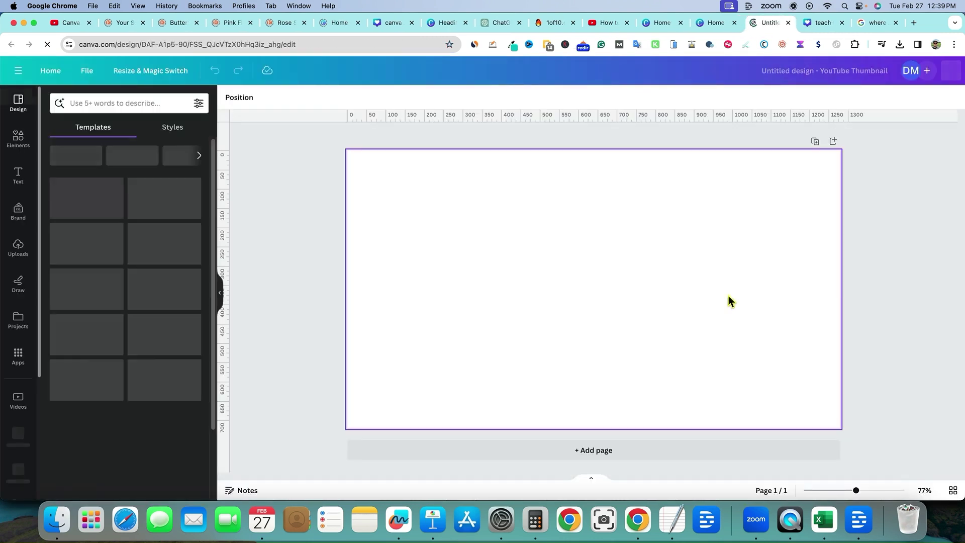
Step: Search the elements for "dark office background" and limit the results to photos
click(18, 143)
click(122, 107)
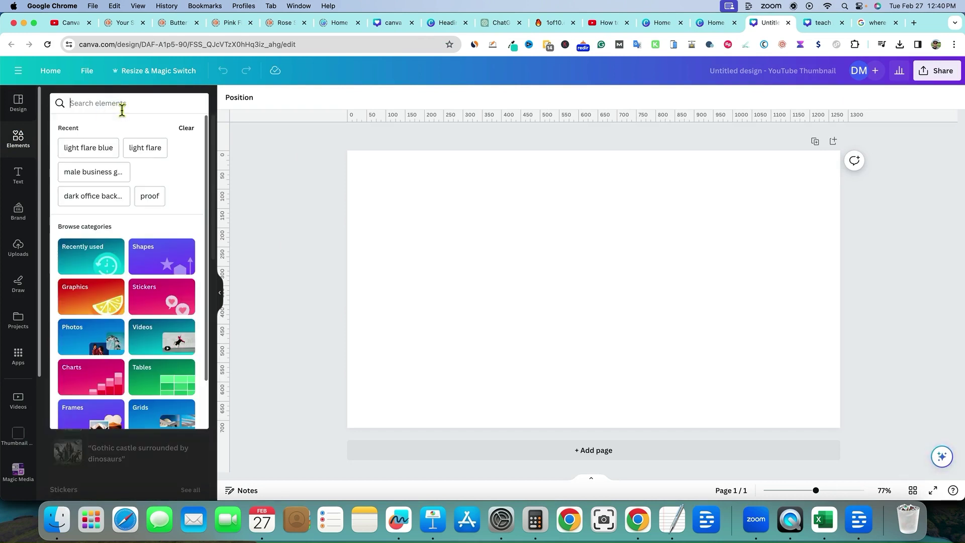
click(106, 201)
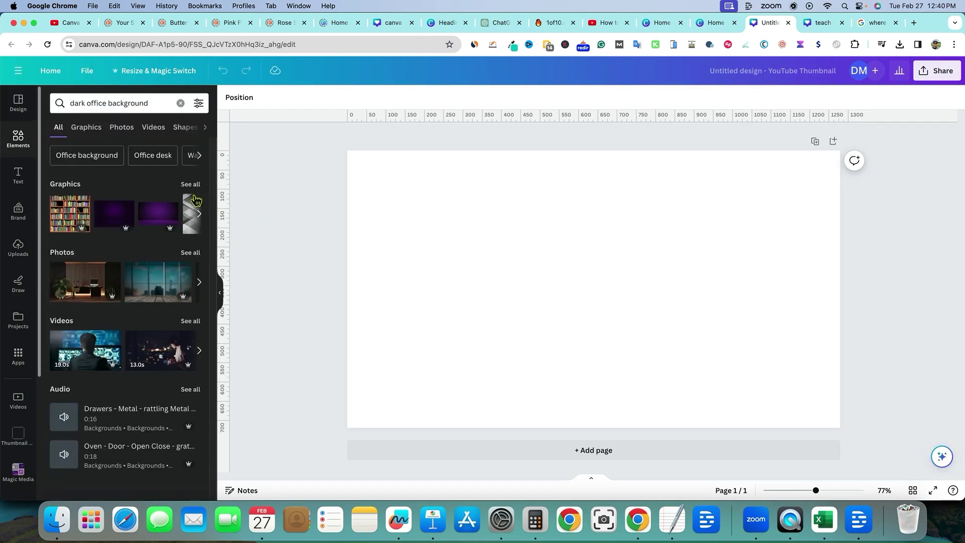
click(122, 128)
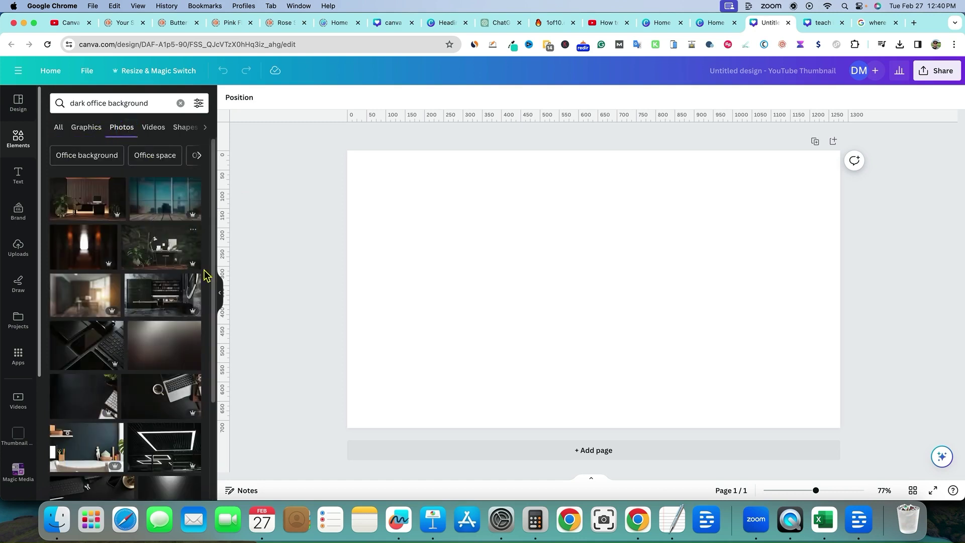
Step: Try adding the dark office photo with the slatted wood wall as the page background, and delete it from the page
click(85, 201)
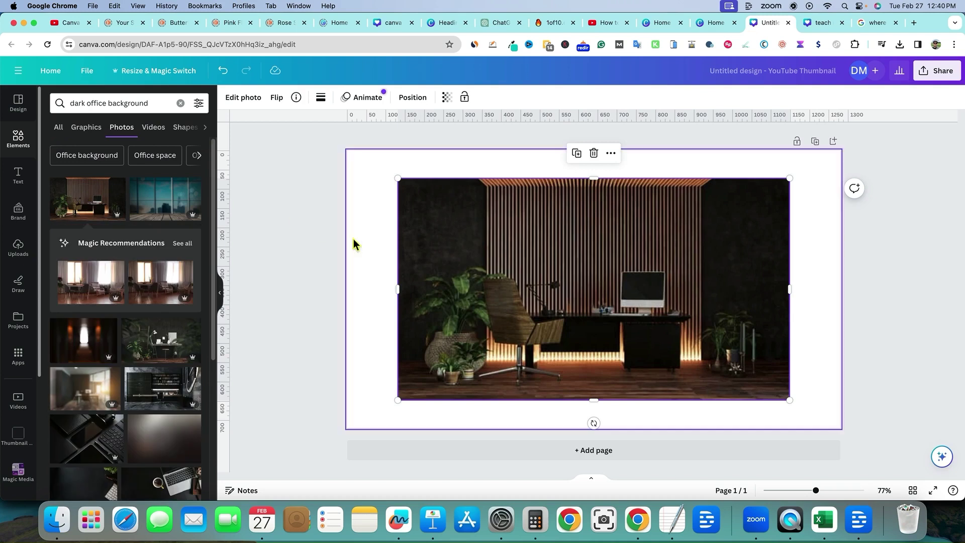
right_click(498, 260)
click(556, 461)
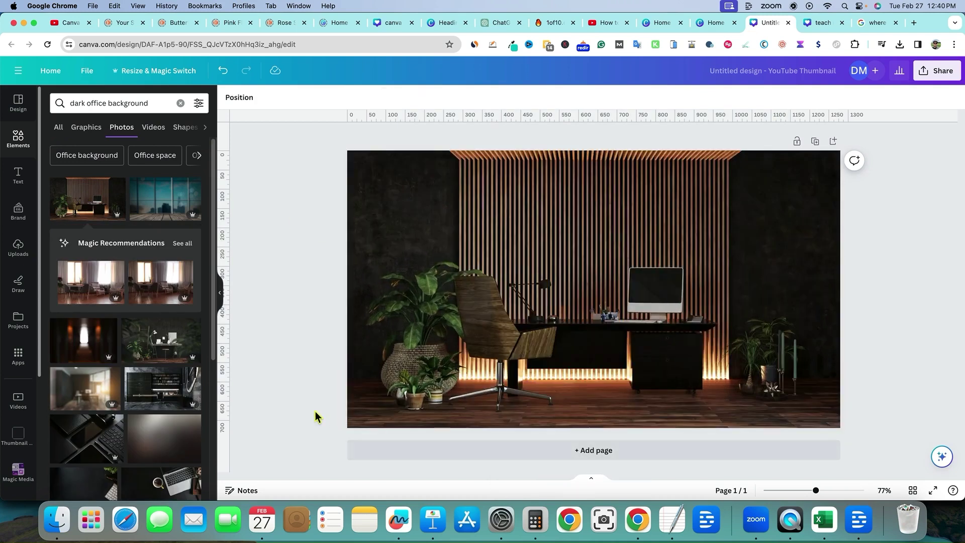
click(409, 319)
key(Delete)
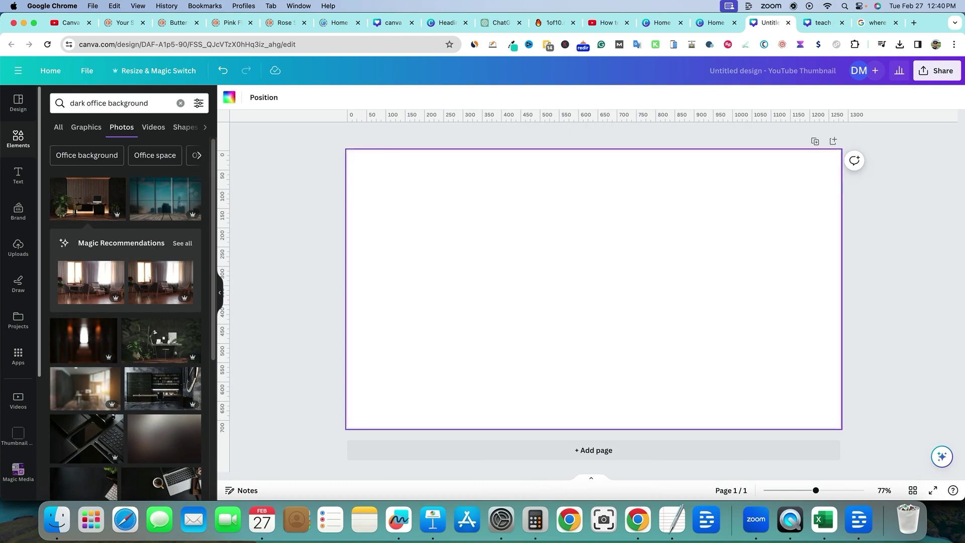
Step: Place the dark office photo with the slatted wood wall so that it fills the whole page as background
drag(91, 198, 353, 183)
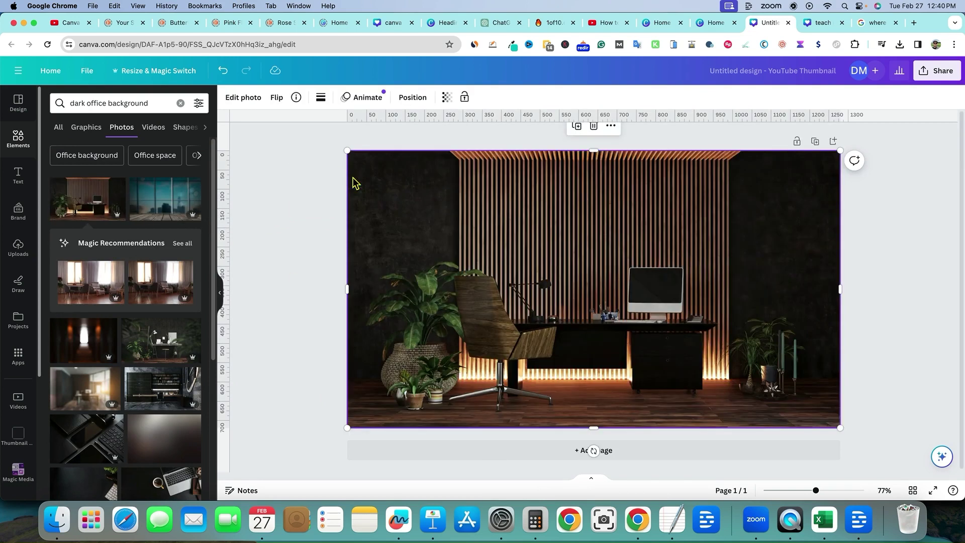
click(310, 230)
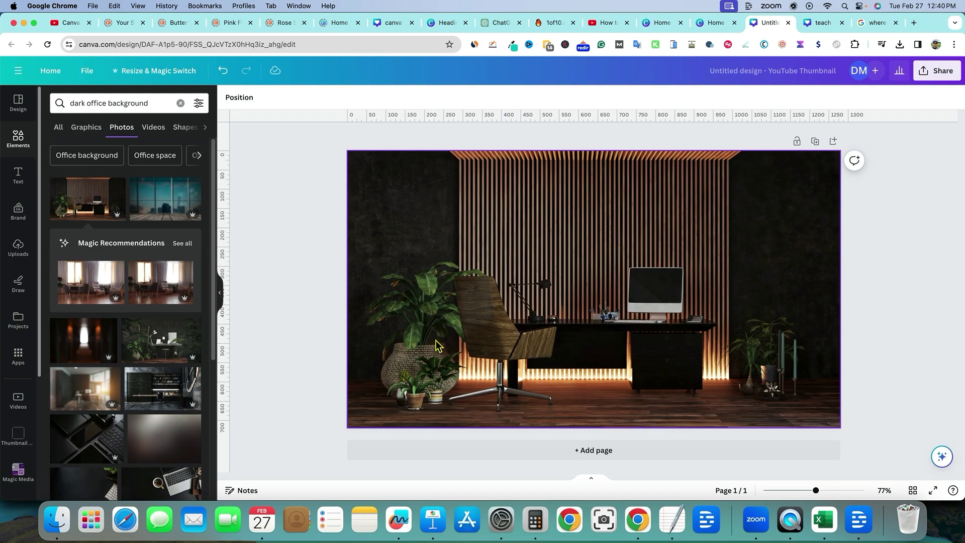
Step: Darken the office background photo by setting its brightness to -35
click(412, 269)
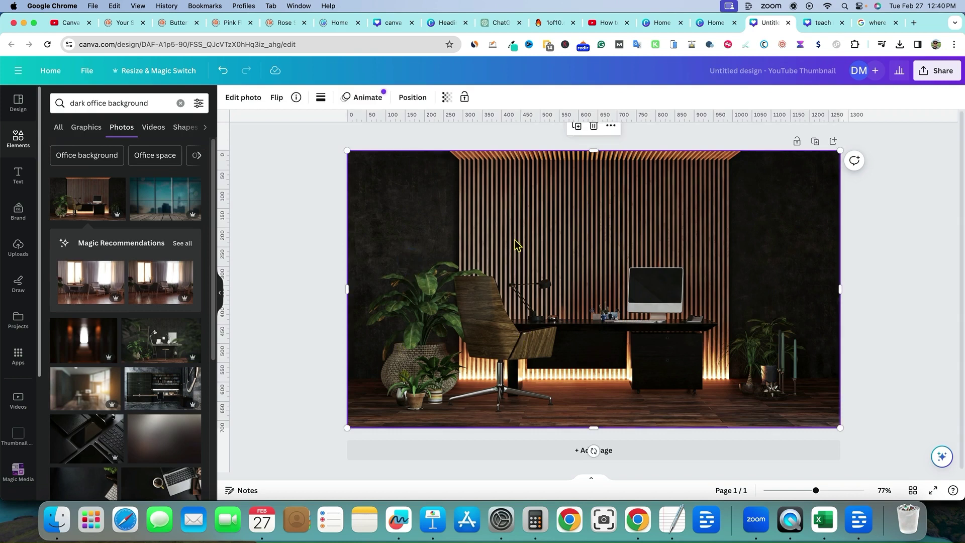
click(248, 103)
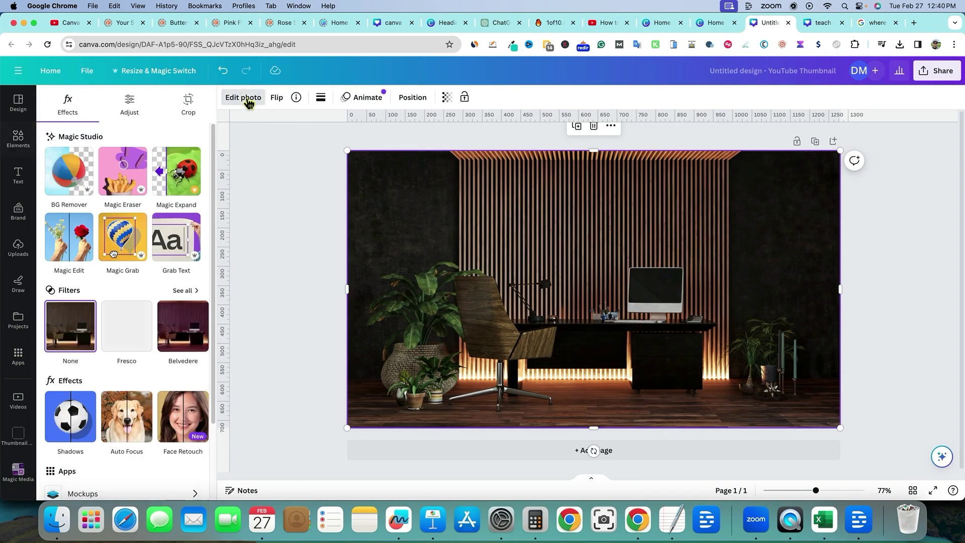
click(133, 111)
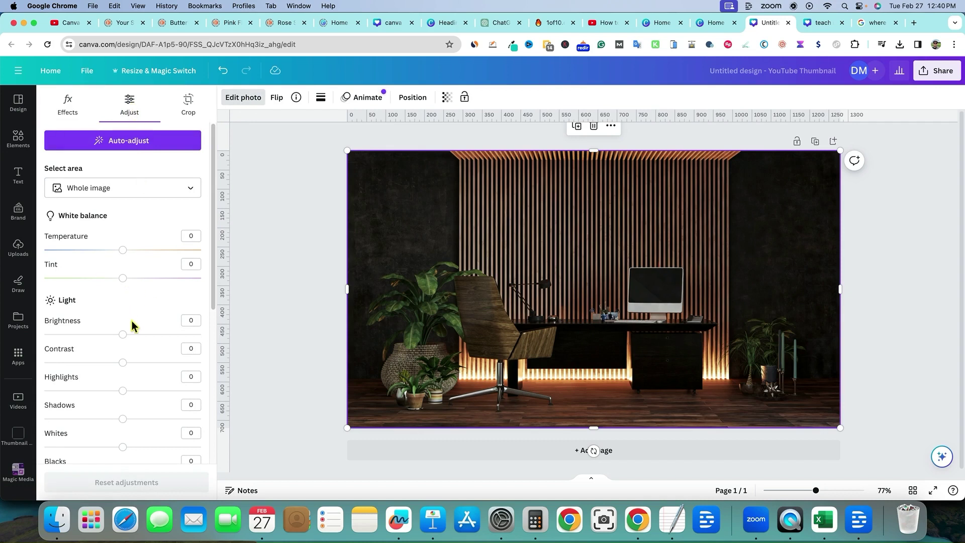
mouse_move(126, 338)
mouse_down()
mouse_move(105, 339)
mouse_move(125, 338)
mouse_move(113, 334)
mouse_up()
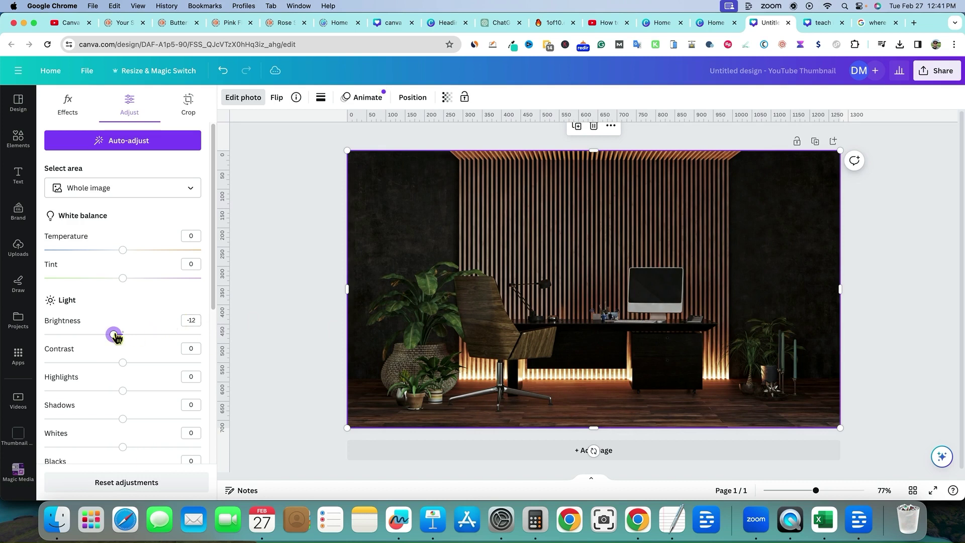
drag(118, 338, 96, 340)
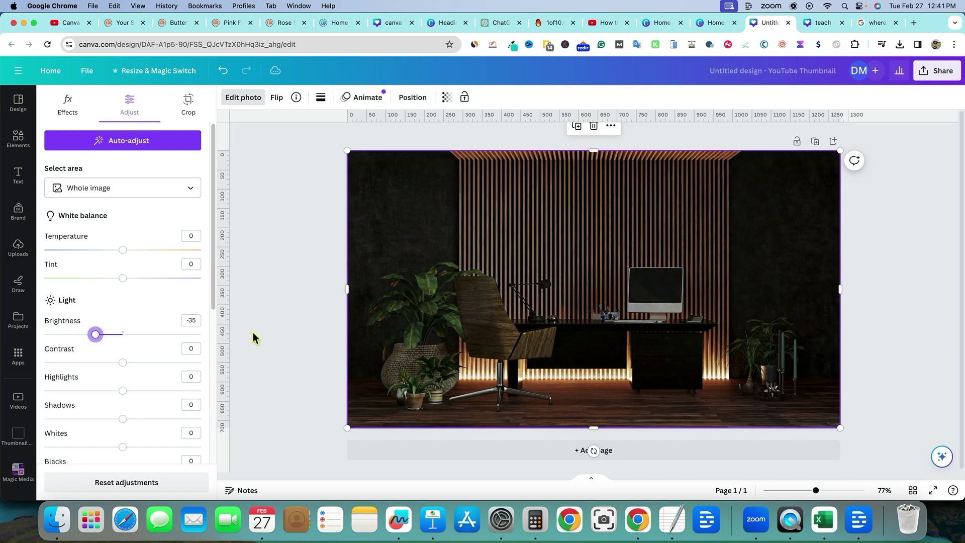
Step: Try negative vignette values on the office background photo, and set its vignette to 100
scroll(144, 356, down, 10)
scroll(144, 356, down, 1)
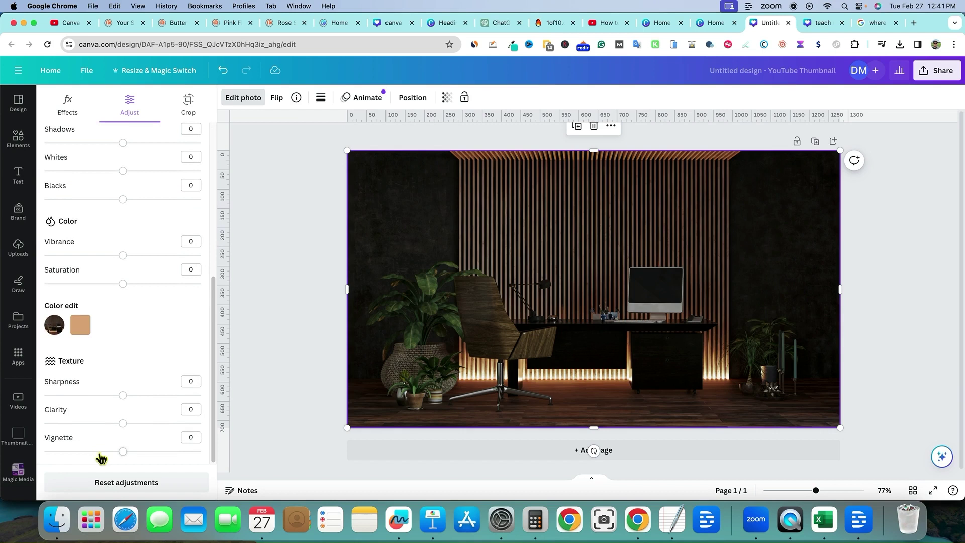
click(123, 451)
drag(123, 451, 79, 452)
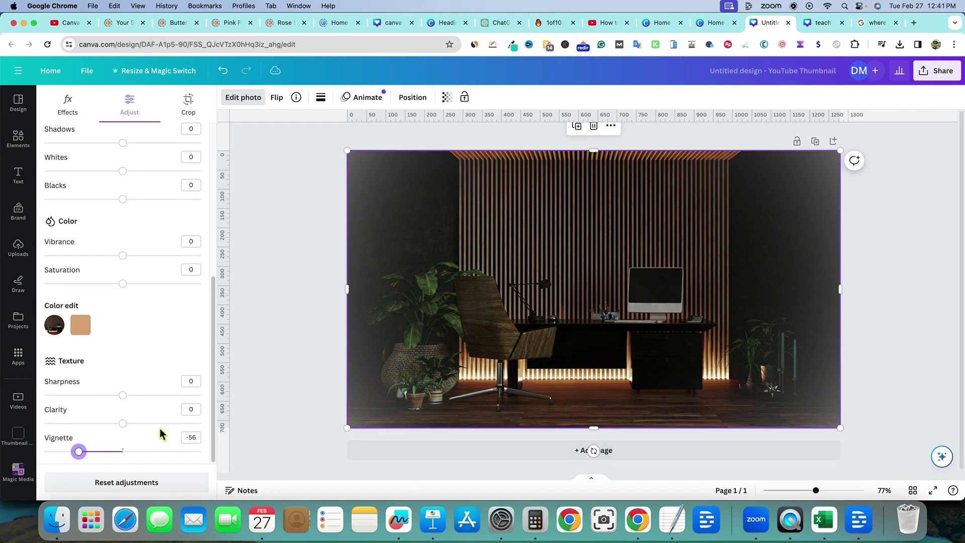
mouse_move(79, 454)
mouse_down()
mouse_move(40, 454)
mouse_move(66, 451)
mouse_up()
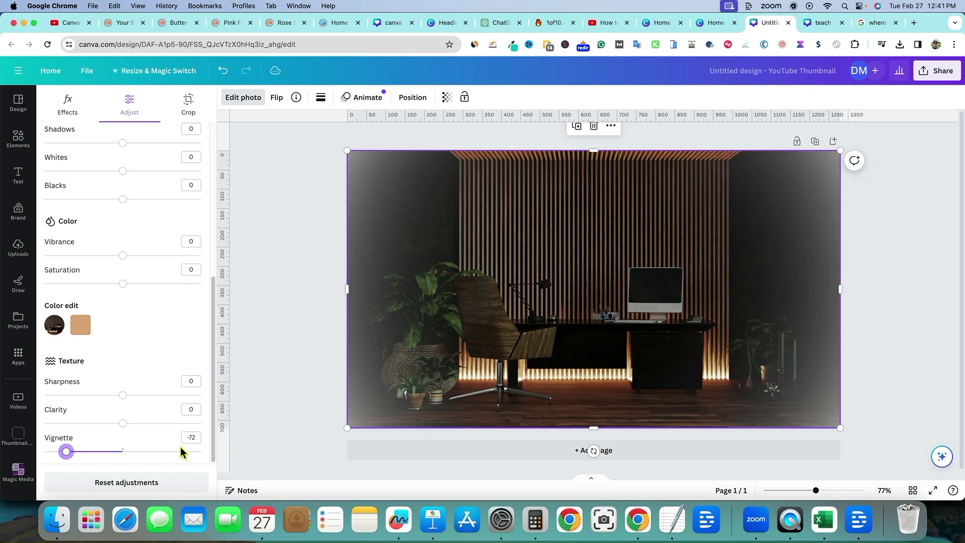
drag(66, 452, 111, 452)
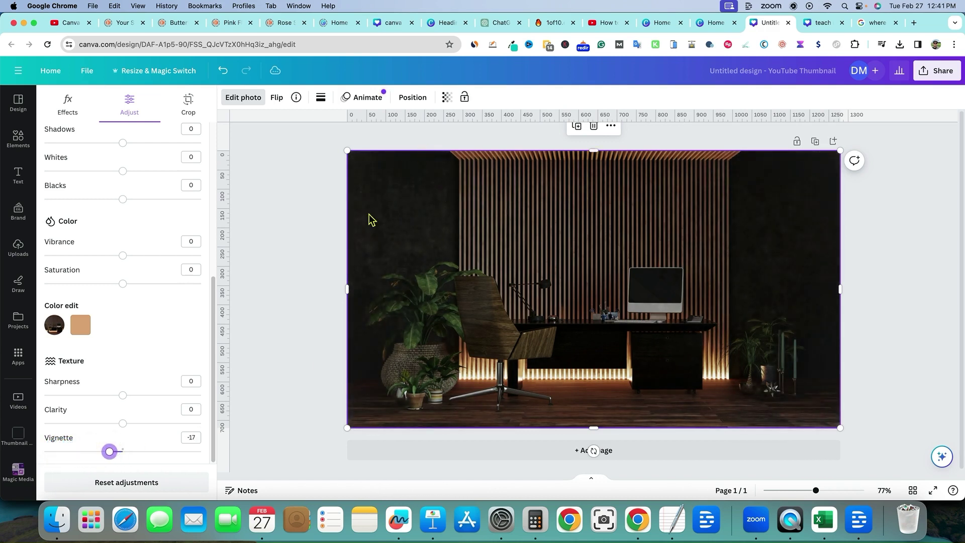
drag(110, 455, 222, 454)
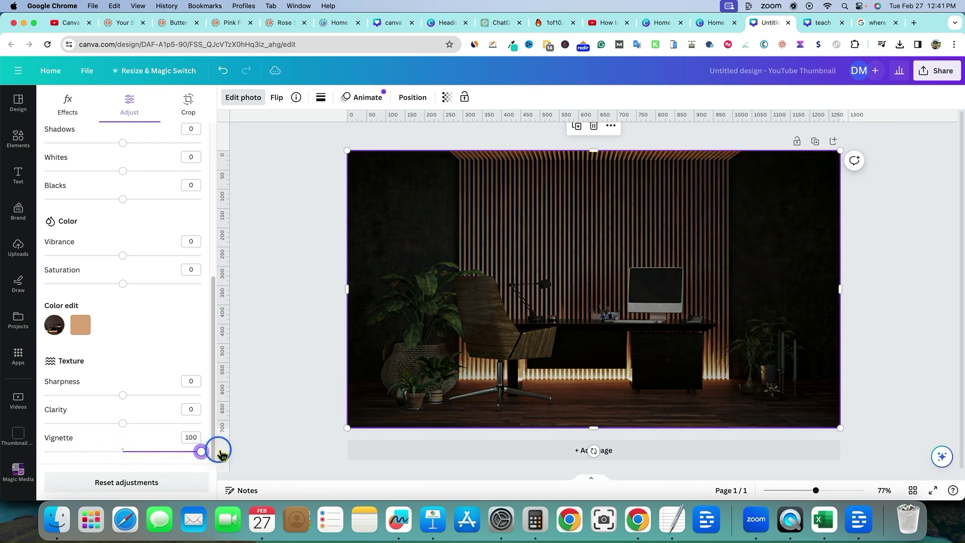
click(297, 373)
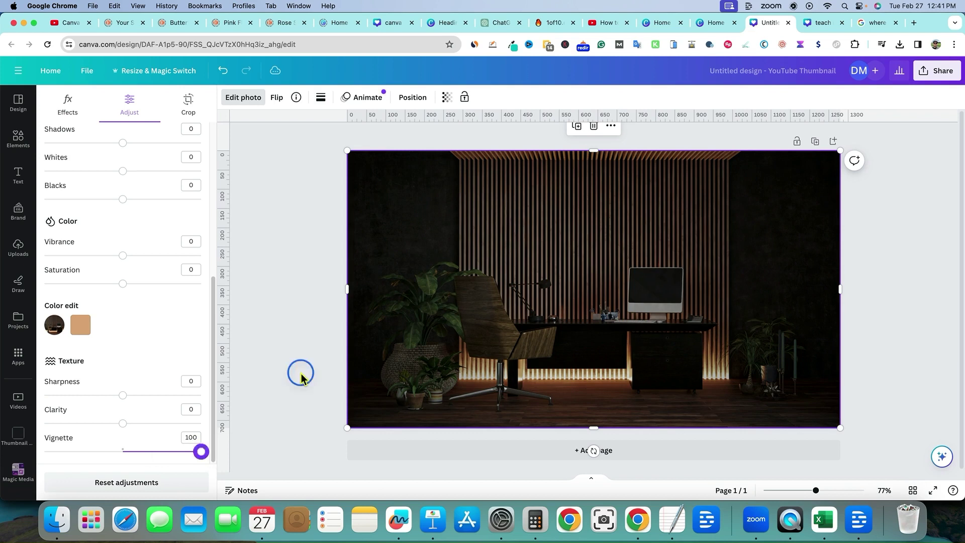
click(294, 191)
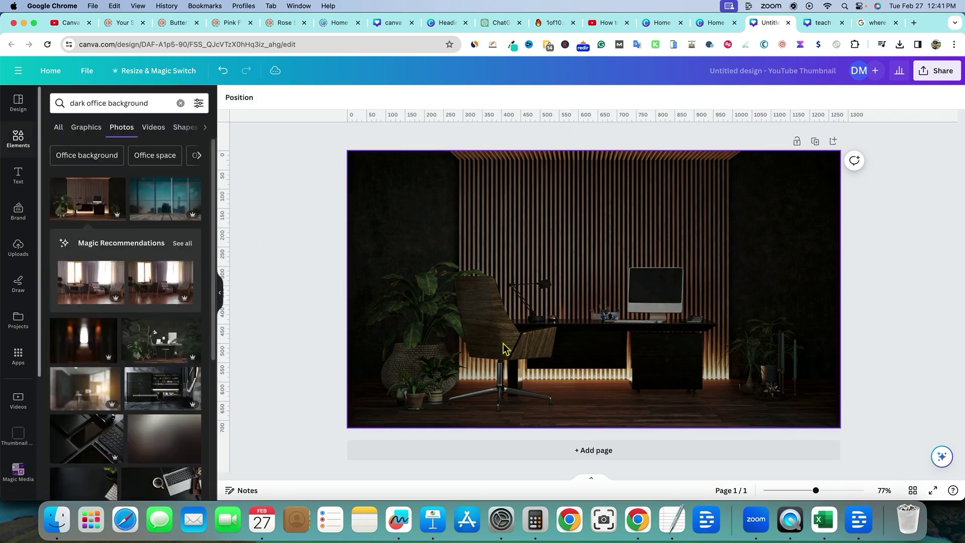
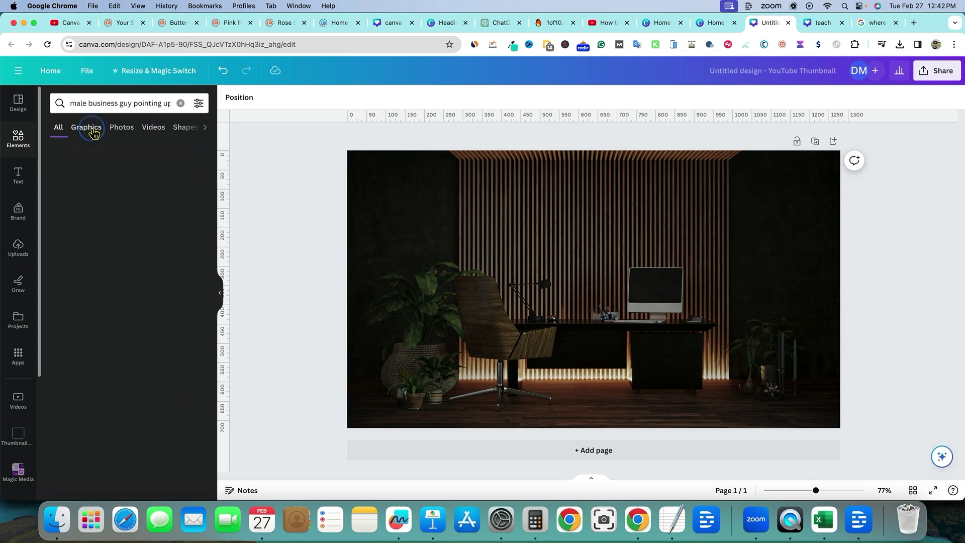
Step: Search the elements for "male business guy pointing up" and limit the results to photos
click(123, 133)
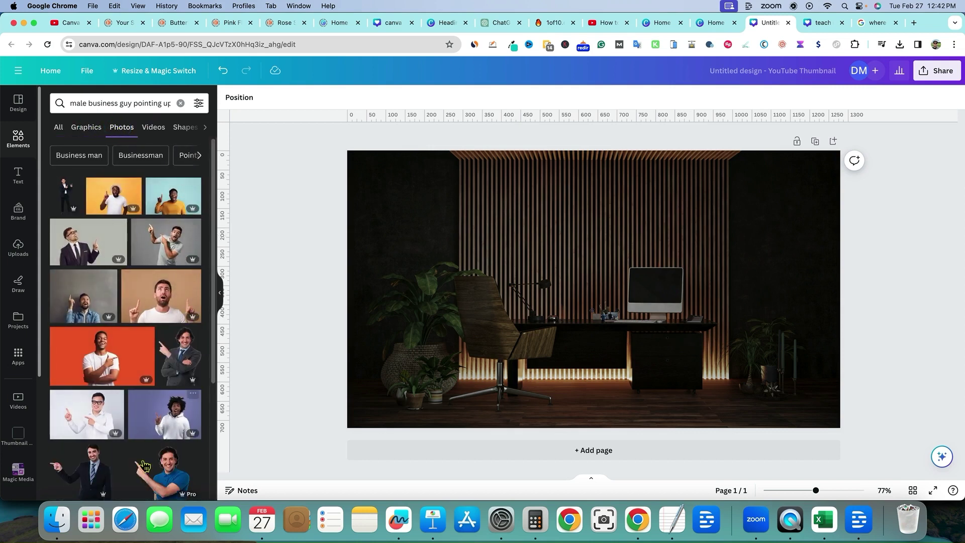
Step: Add the photo of the man in a white T-shirt on an orange background and remove its background
scroll(146, 407, down, 2)
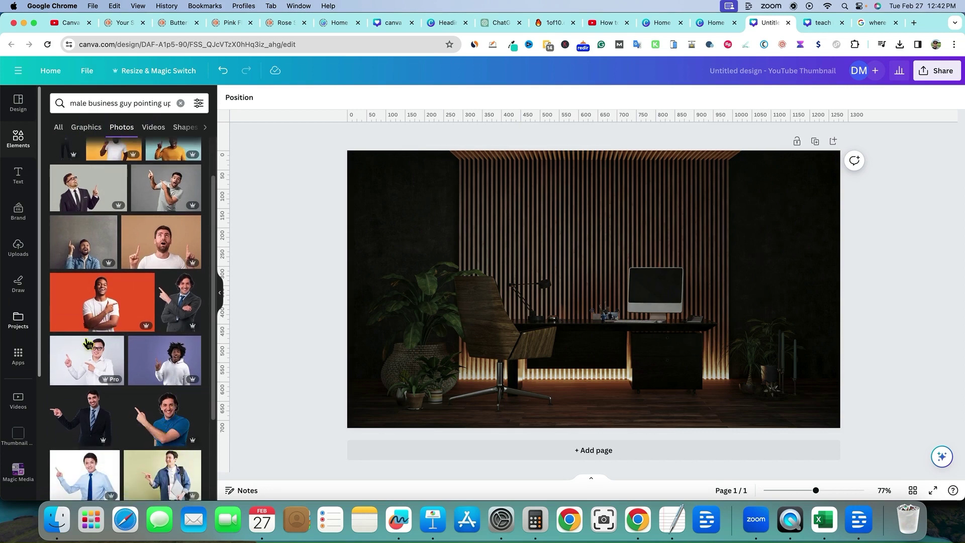
click(104, 315)
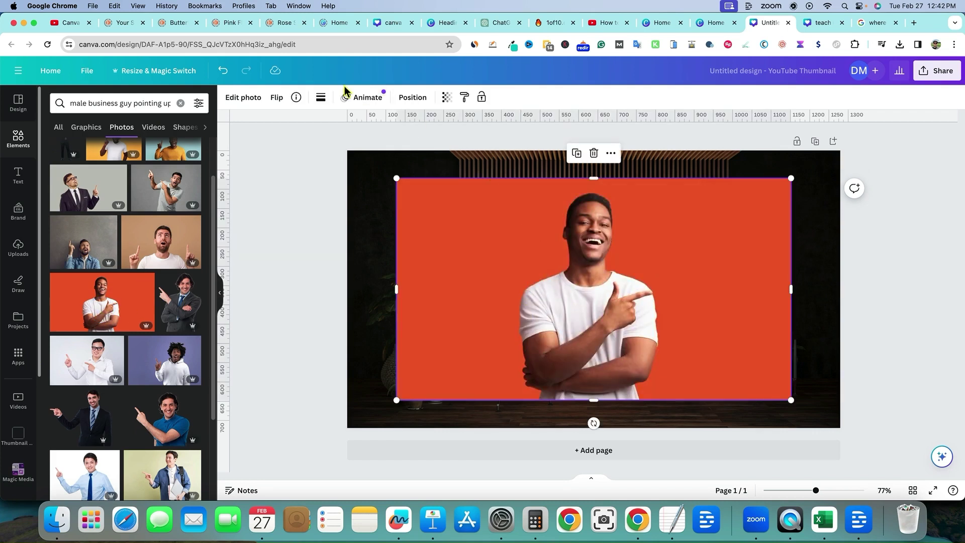
click(248, 100)
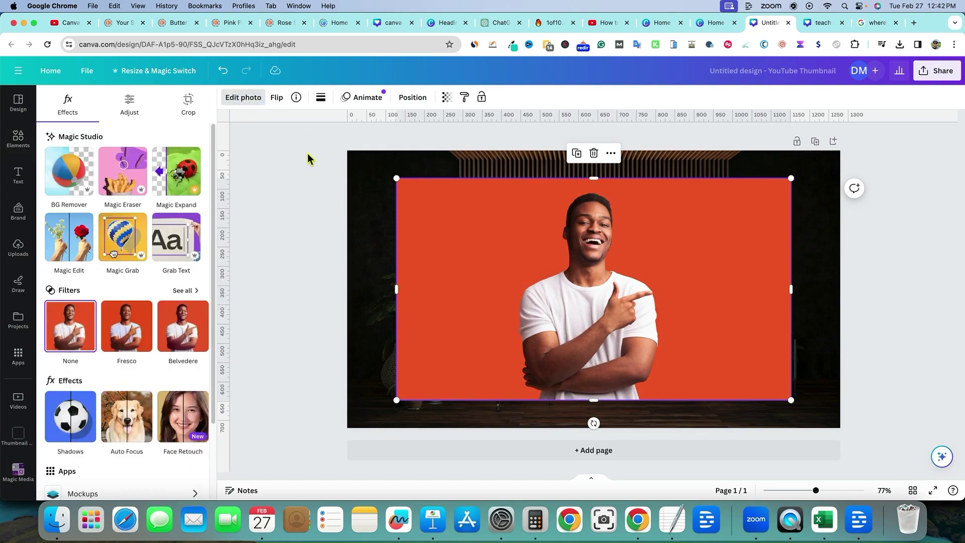
click(68, 171)
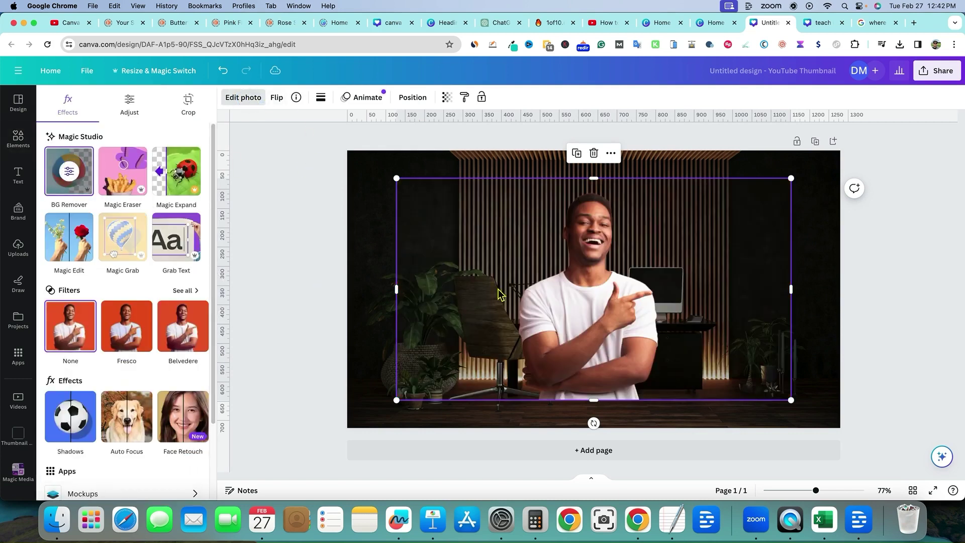
Step: Move the man's cutout to the page's bottom edge left of centre and crop away the empty areas on both sides
click(589, 328)
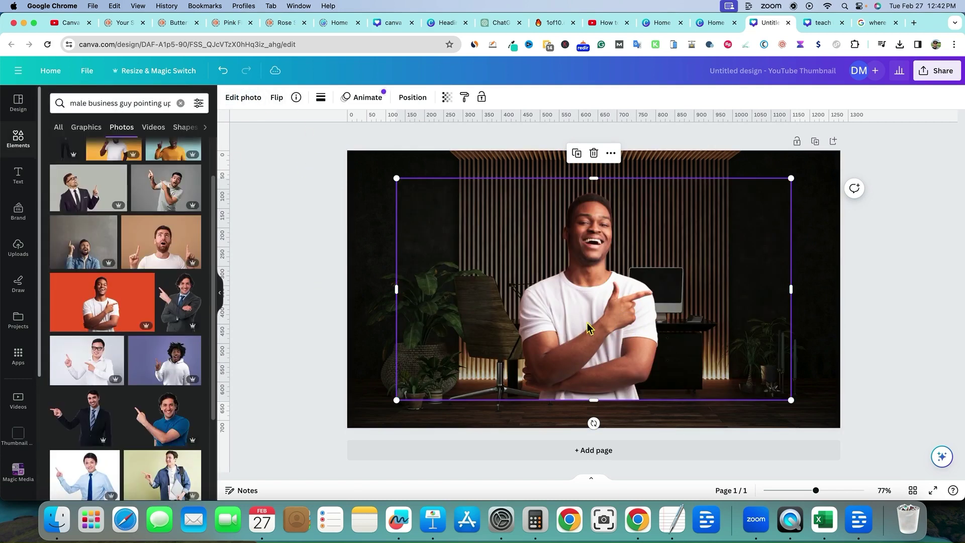
drag(583, 338, 579, 360)
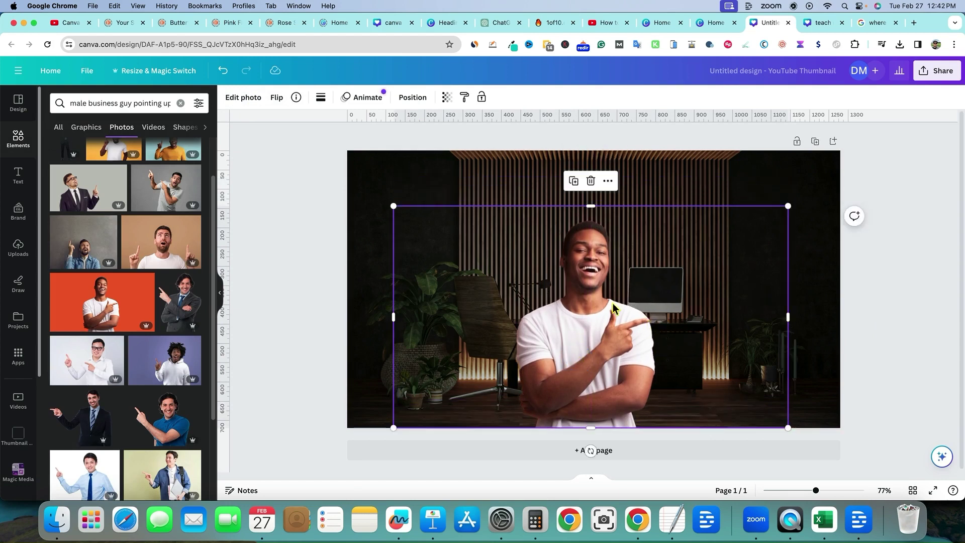
drag(575, 359, 474, 354)
drag(295, 316, 407, 316)
drag(690, 317, 565, 316)
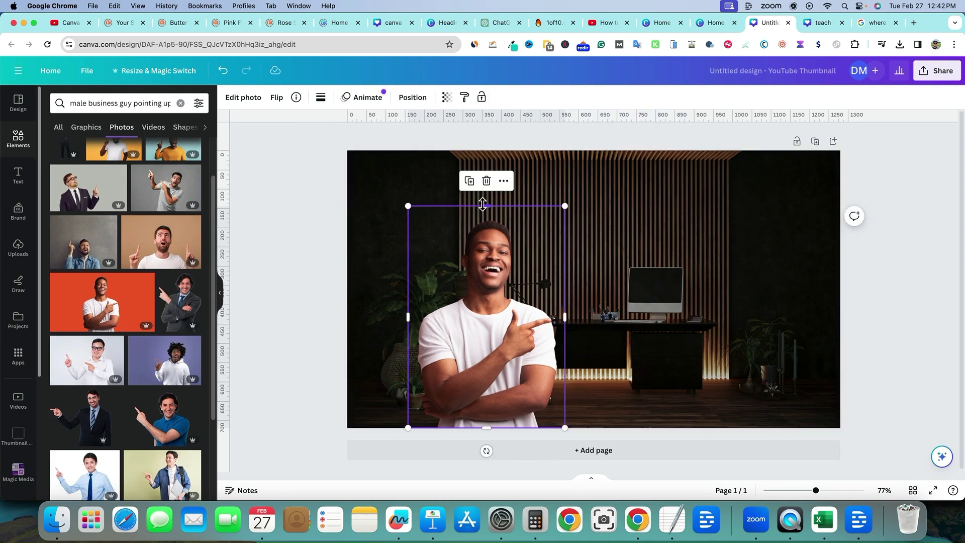
Step: Trim the top of the man's cutout slightly and enlarge it to fill most of the left half of the page
drag(485, 206, 485, 215)
drag(566, 215, 729, 166)
drag(558, 255, 517, 303)
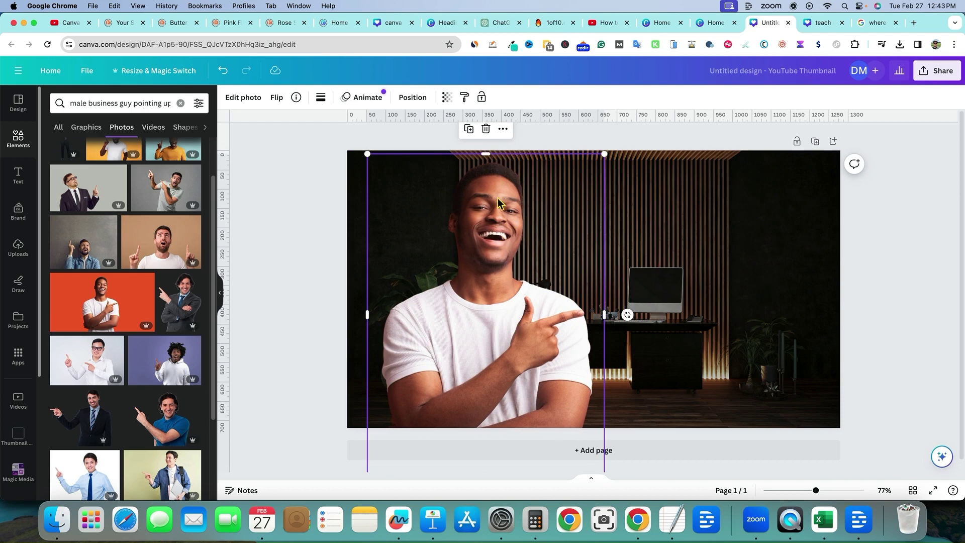
click(869, 211)
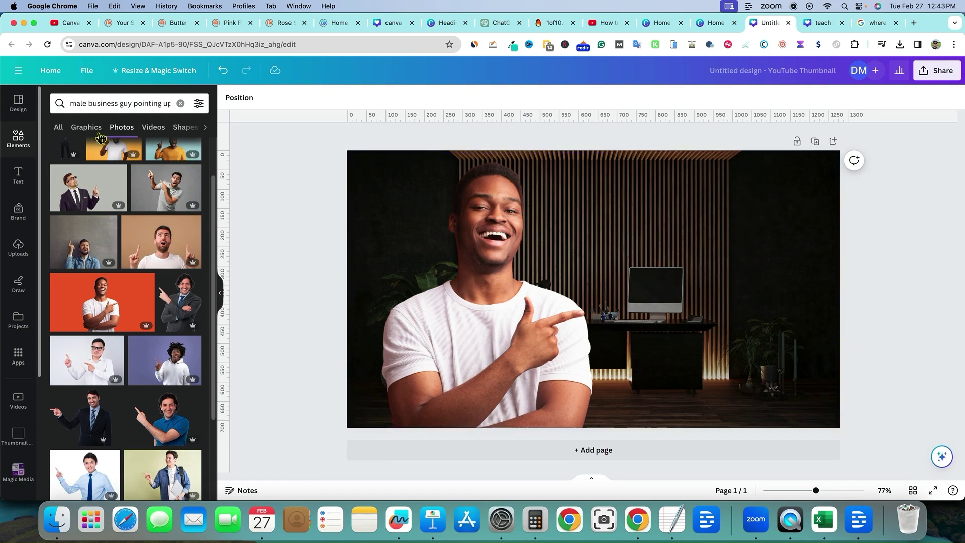
Step: Search the elements for "light flare blue" and limit the results to graphics
click(28, 139)
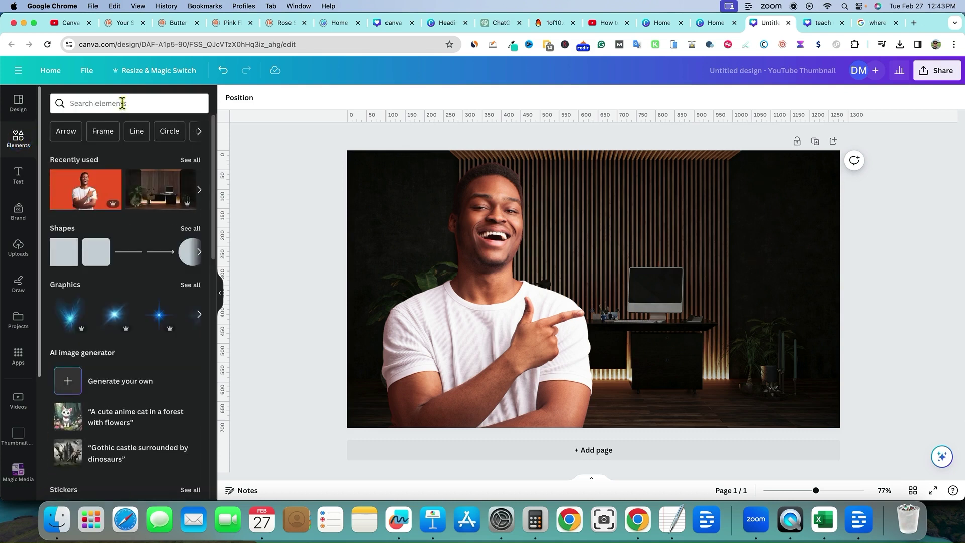
click(120, 103)
click(88, 196)
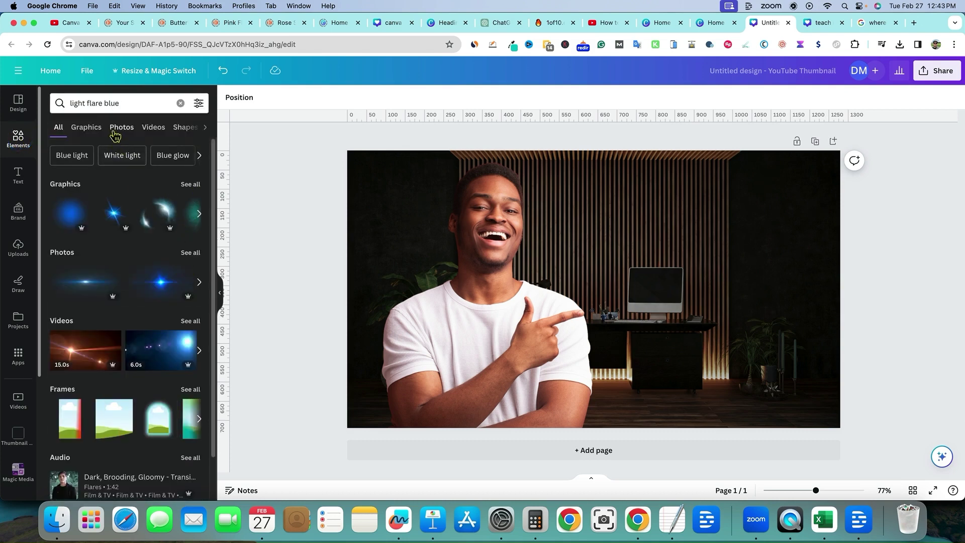
click(87, 128)
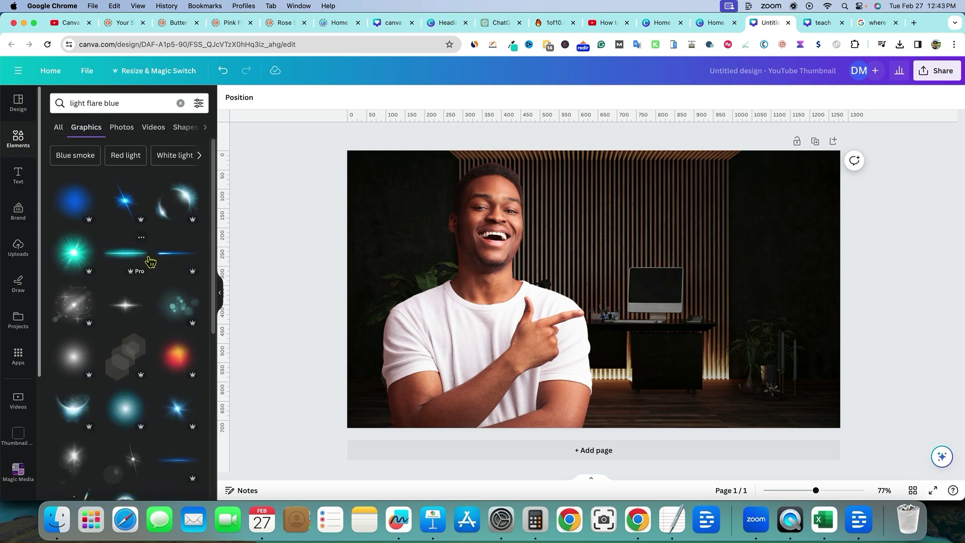
Step: Add the teal light burst graphic, centre it over the man's head and enlarge it to about 612 px wide
click(73, 253)
drag(603, 292, 495, 209)
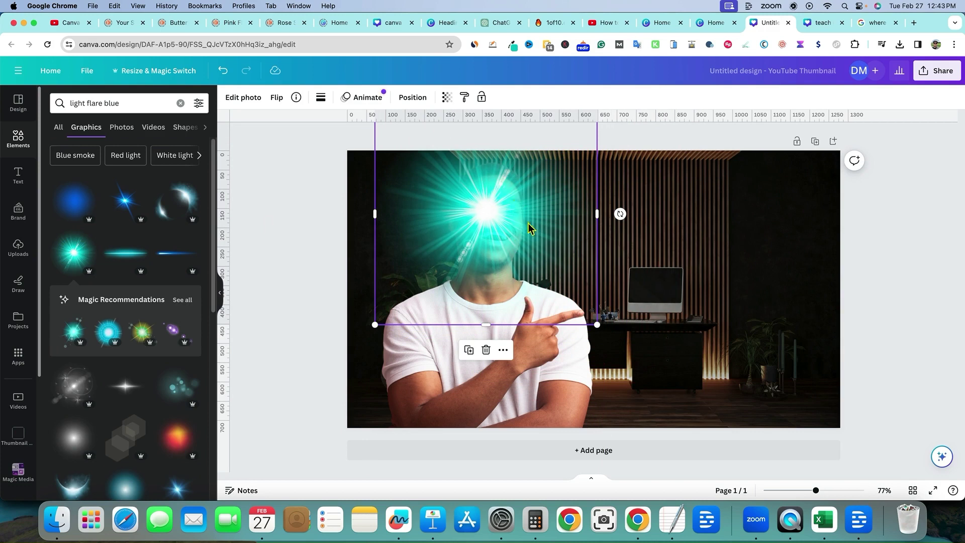
drag(597, 324, 610, 333)
drag(495, 220, 488, 219)
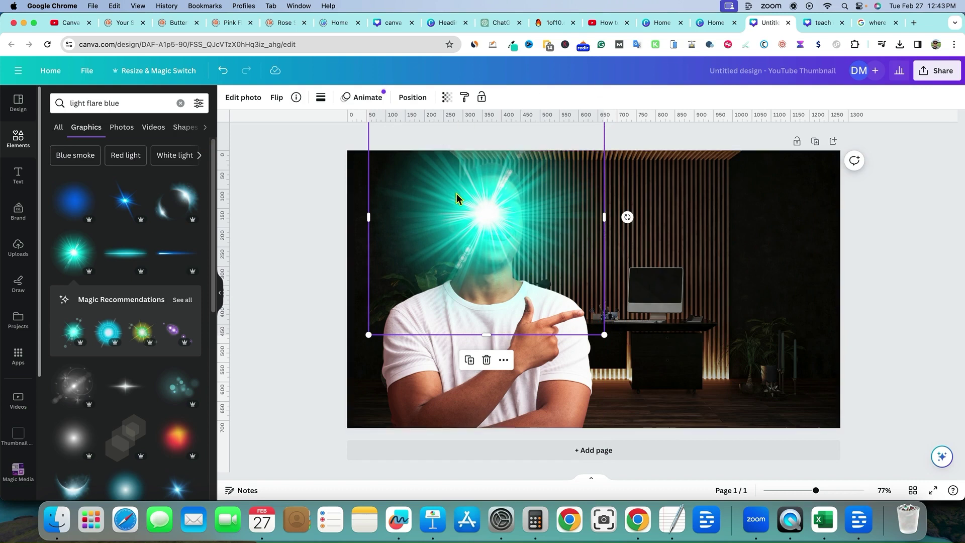
Step: Arrange the layers so that the teal light burst sits behind the man's cutout
click(254, 98)
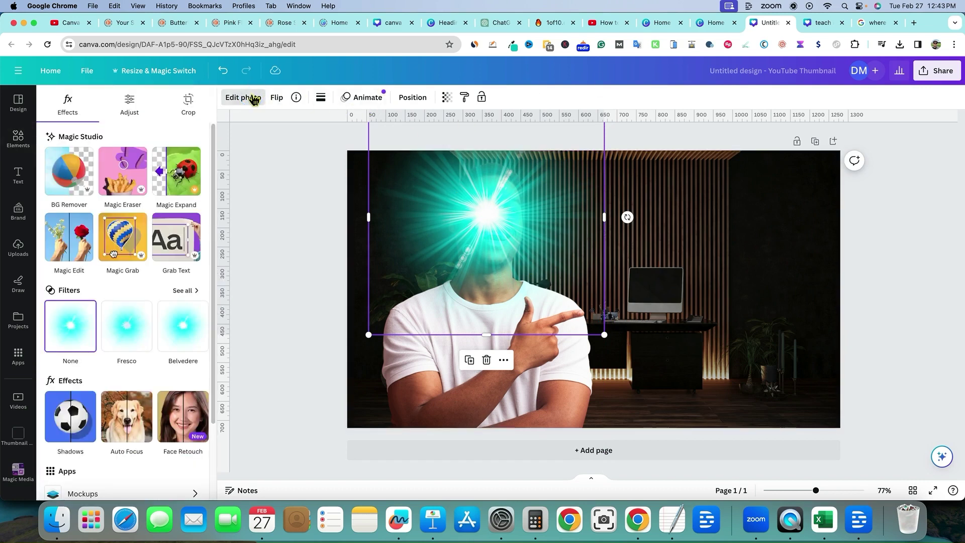
click(254, 98)
click(412, 97)
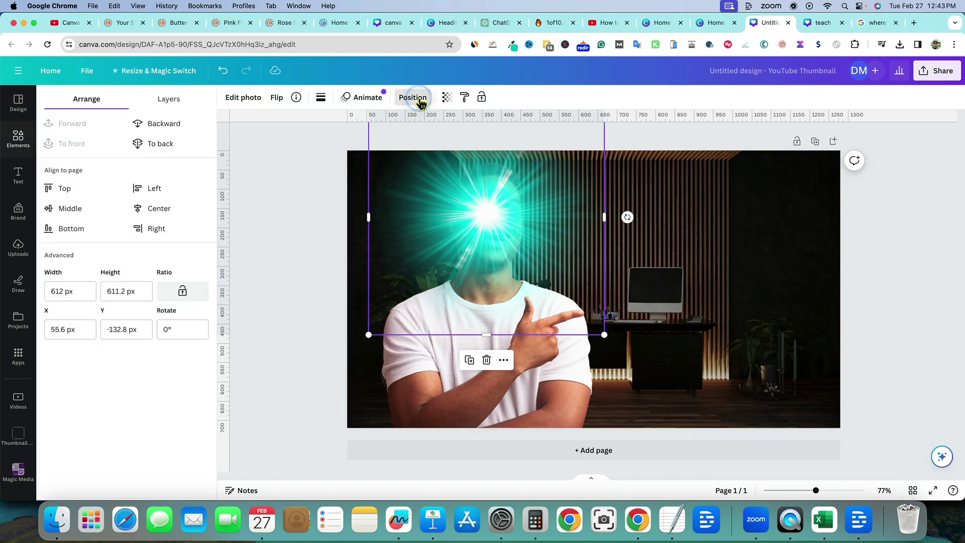
click(170, 126)
click(271, 237)
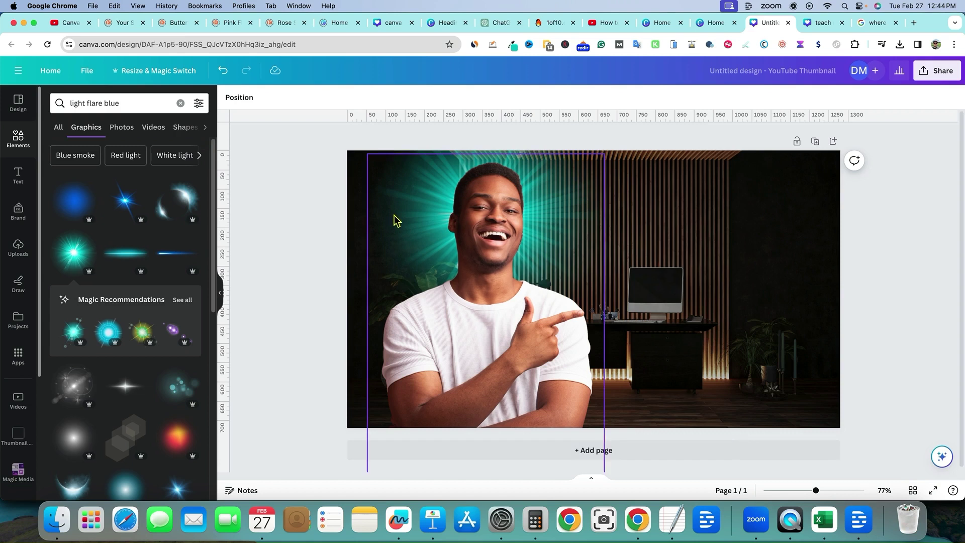
click(511, 45)
click(332, 89)
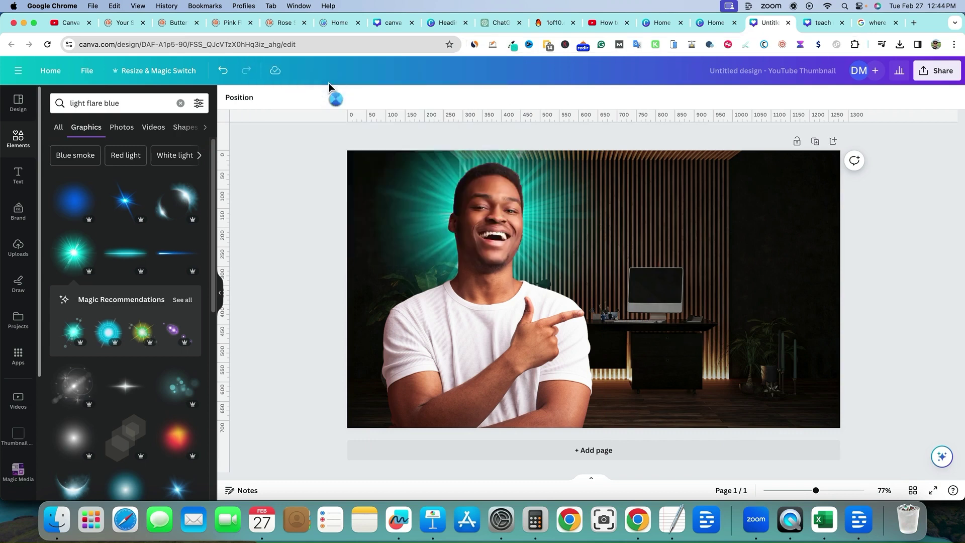
Step: Try a Glow shadow on the man's cutout and undo it
click(448, 205)
click(488, 332)
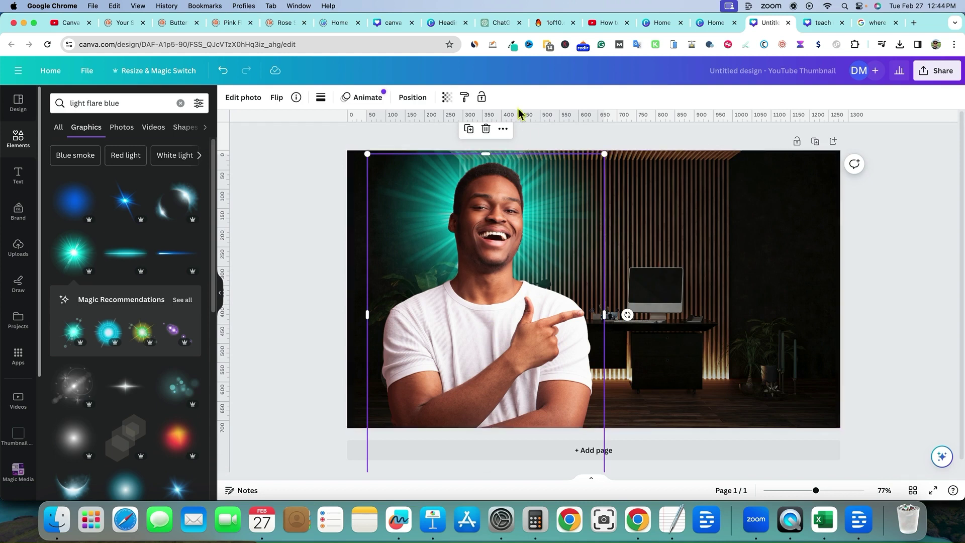
click(243, 98)
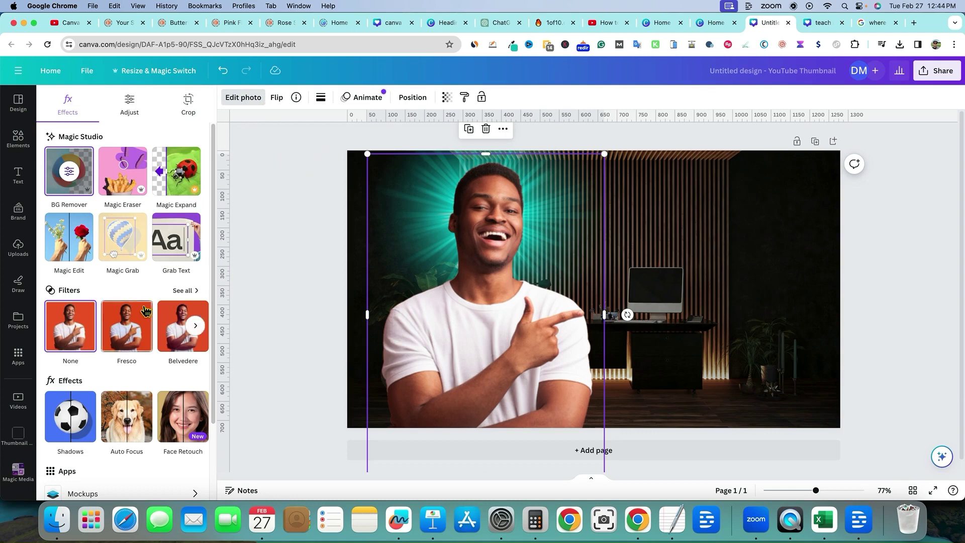
click(75, 414)
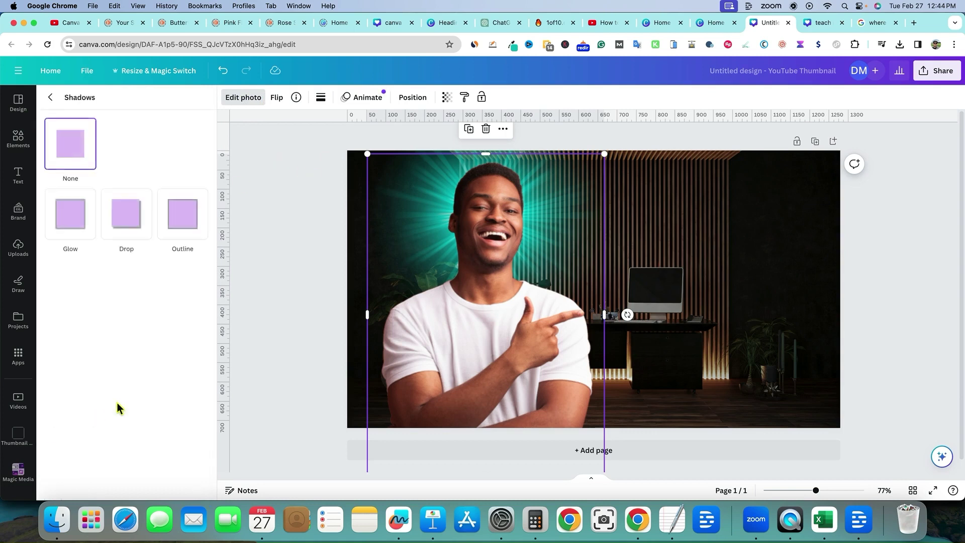
click(74, 221)
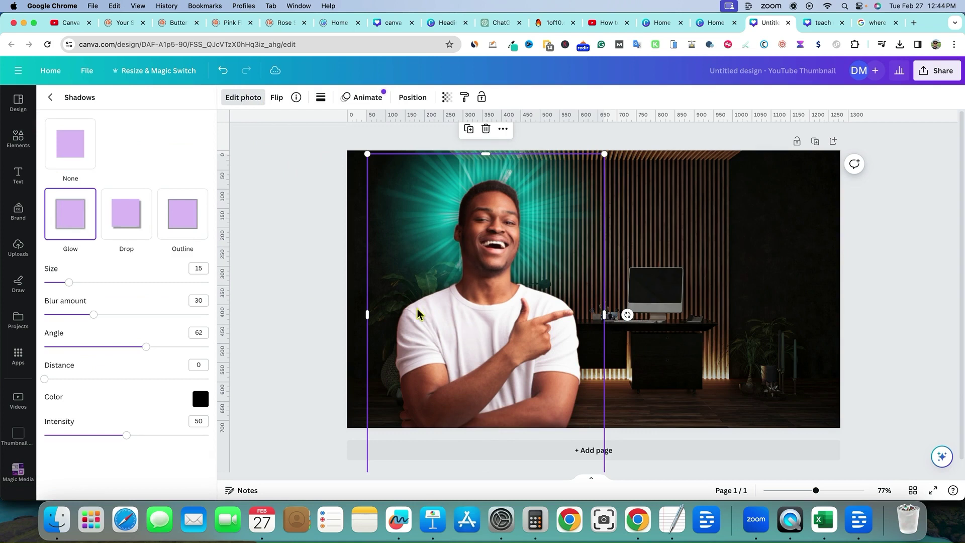
click(137, 244)
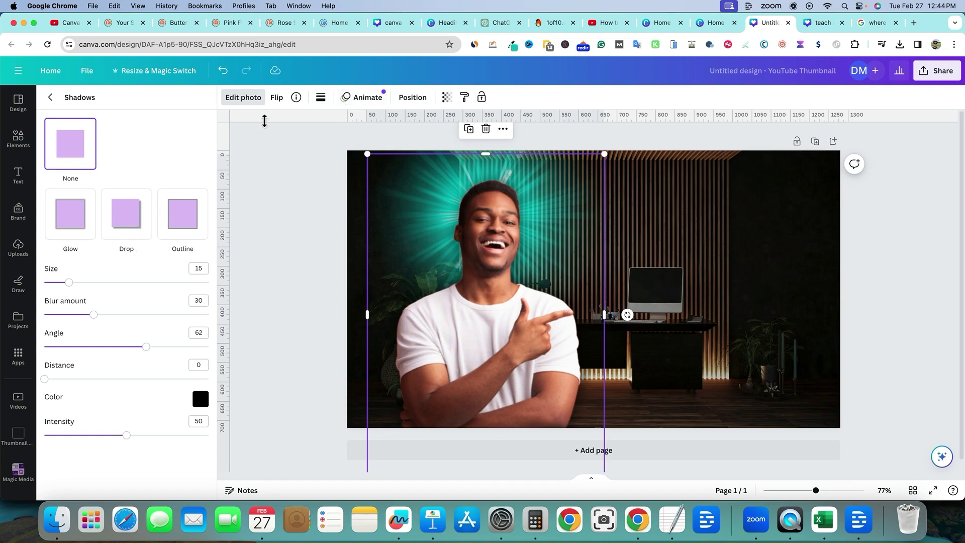
click(223, 72)
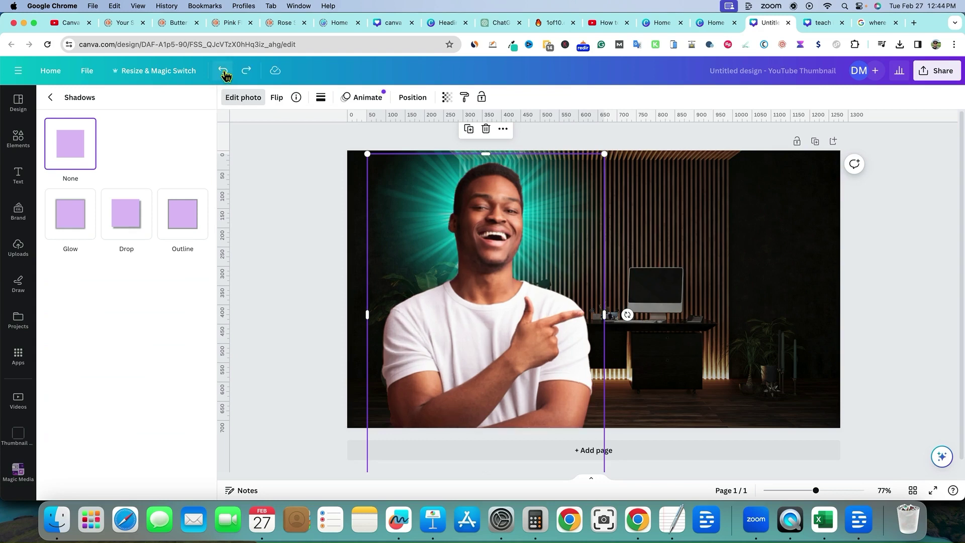
click(873, 316)
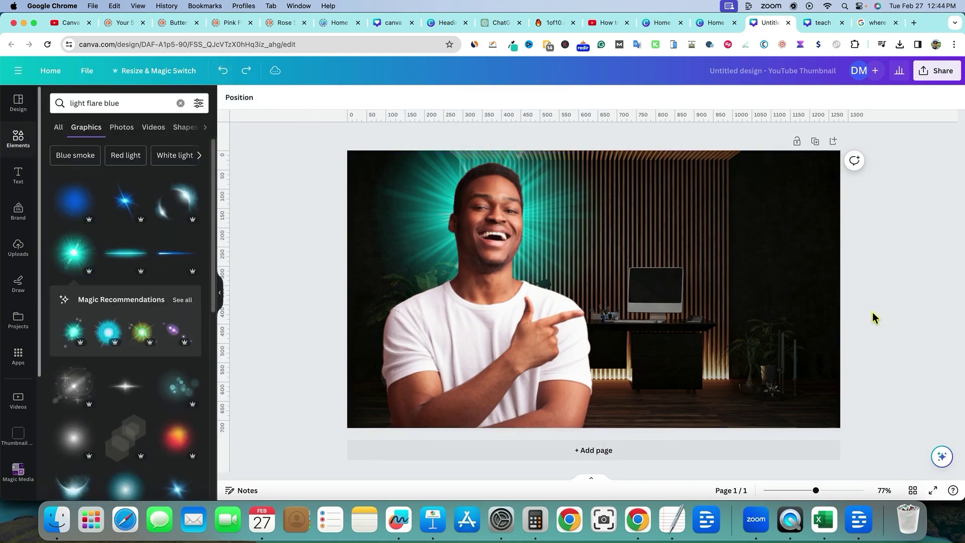
Step: Apply a Glow shadow to the man's cutout and set its color to #2BBEBE
click(518, 329)
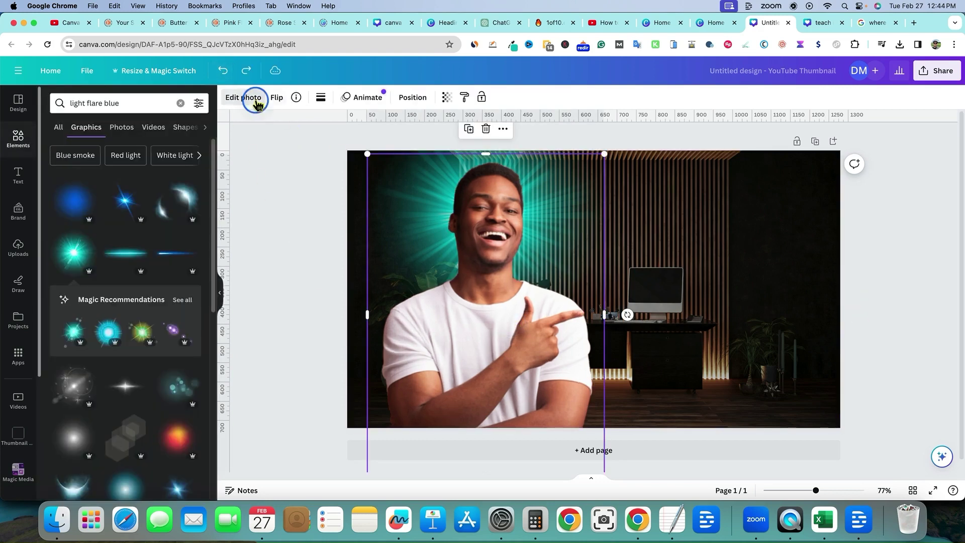
click(256, 98)
click(70, 427)
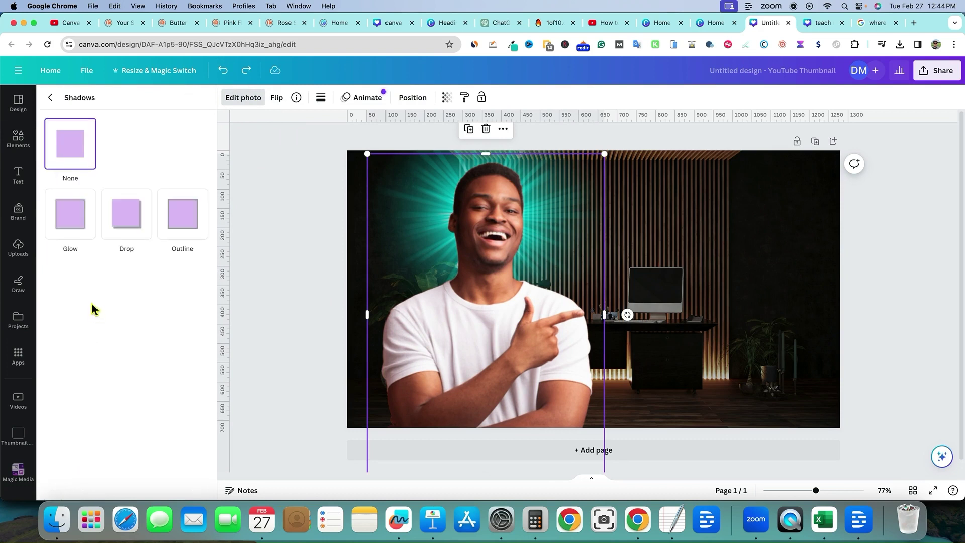
click(72, 217)
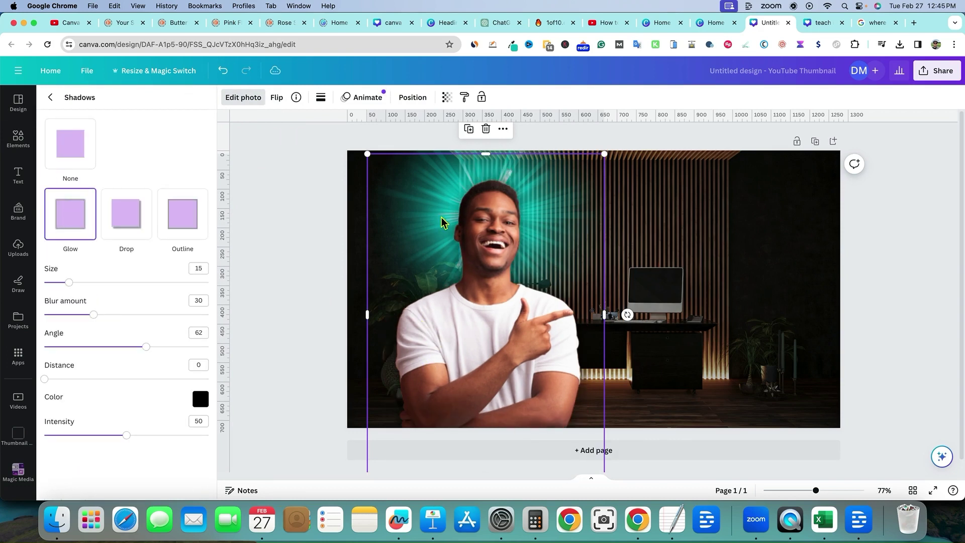
key(super+z)
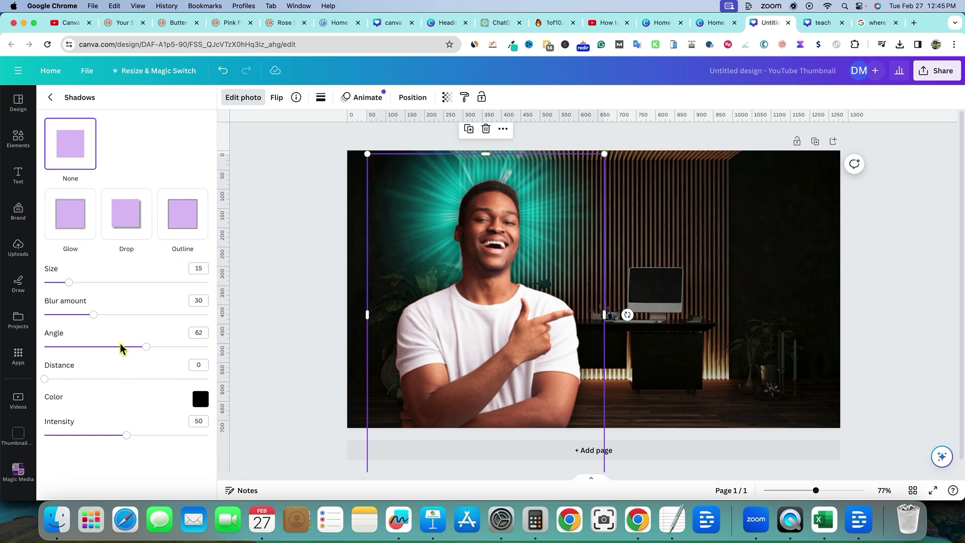
click(200, 398)
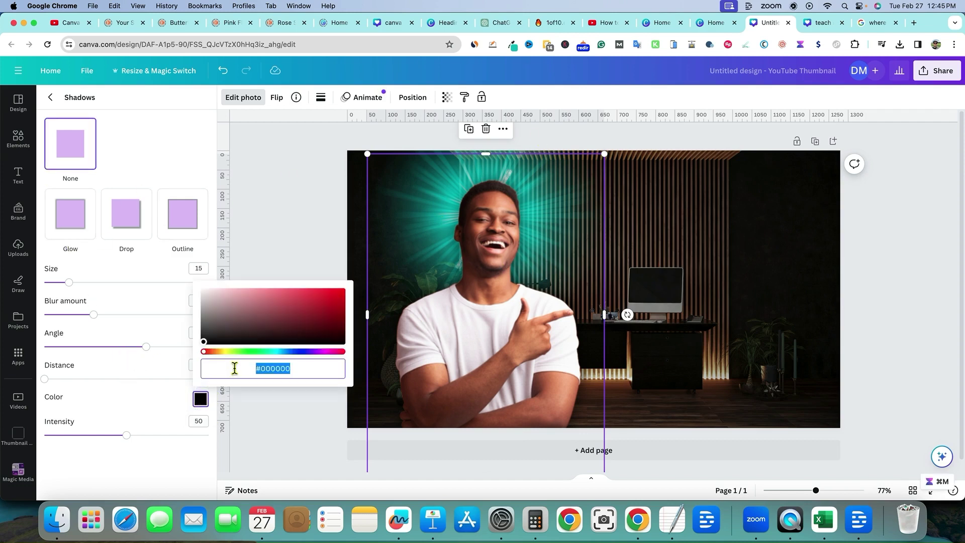
text(#00C4CC)
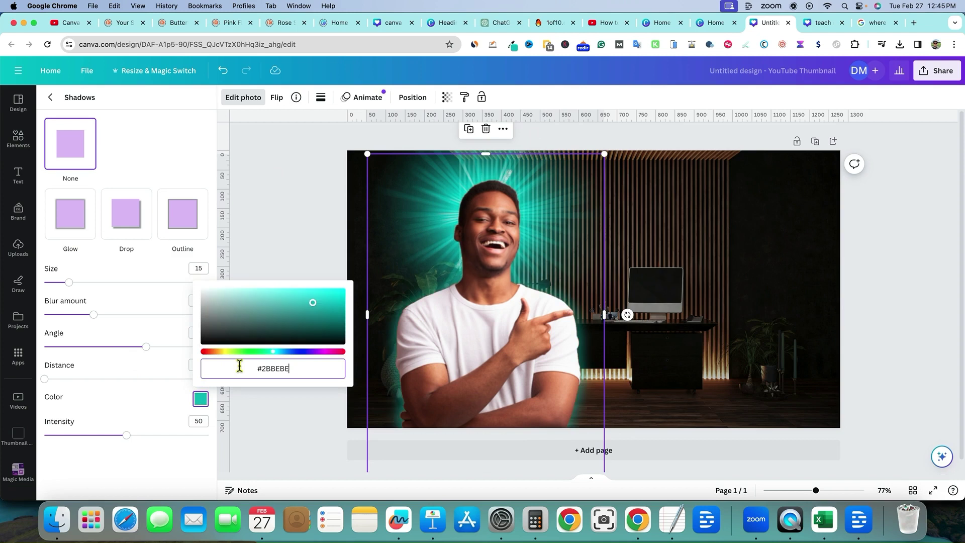
click(278, 250)
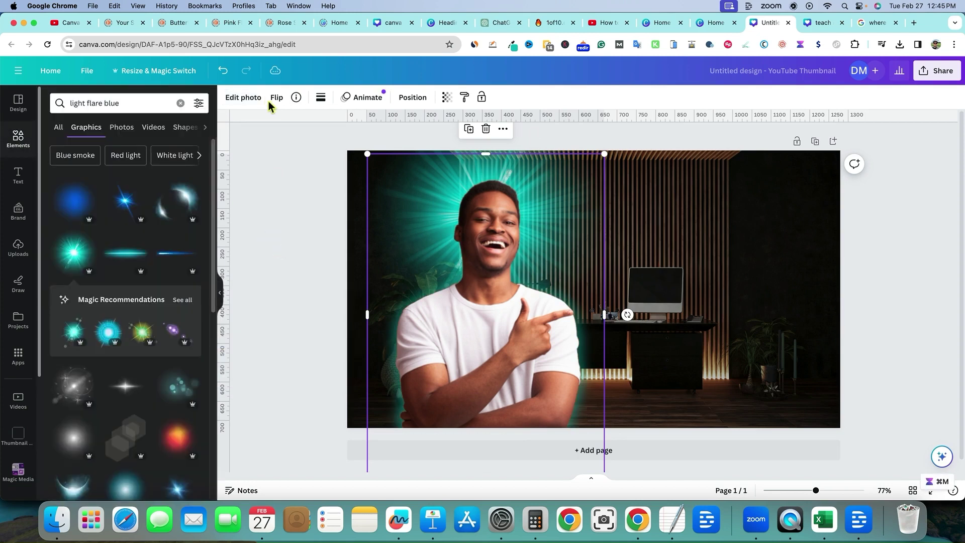
Step: Set the intensity of the man's glow shadow to 100
click(245, 98)
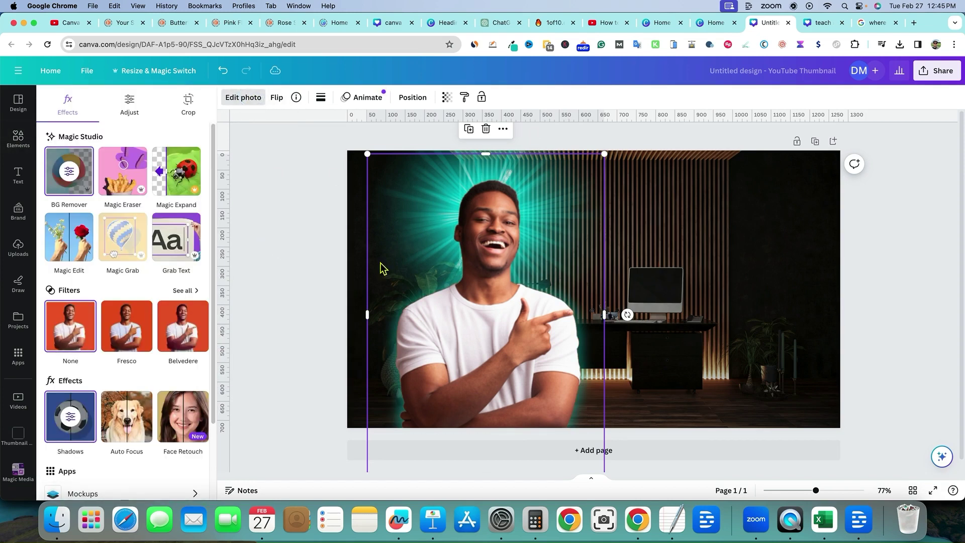
click(73, 420)
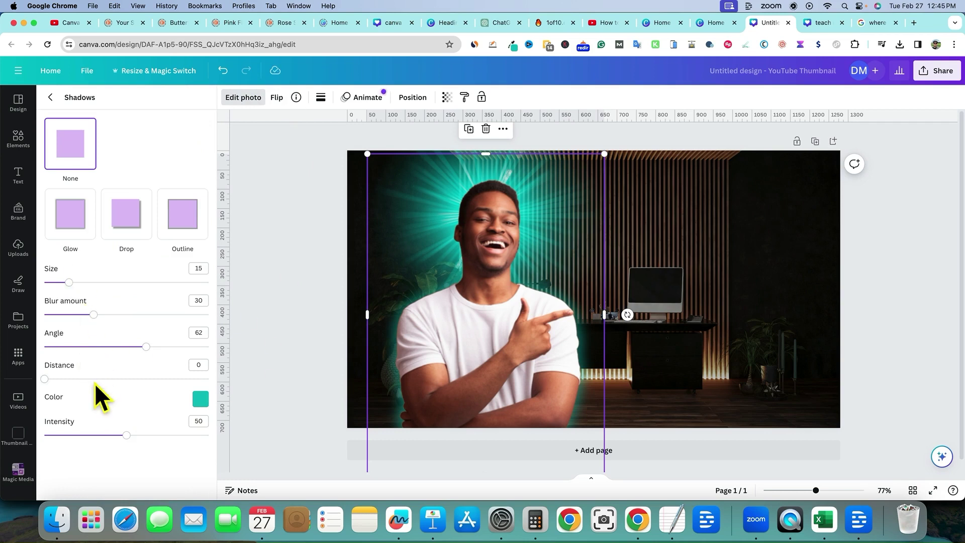
drag(127, 436, 219, 444)
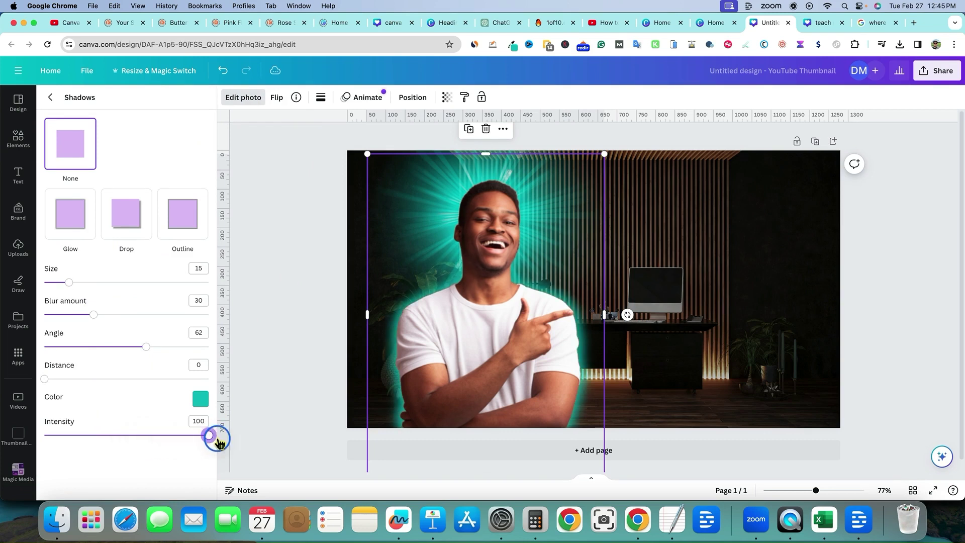
Step: Set the size of the man's glow shadow to 16 and its blur amount to 25
click(69, 283)
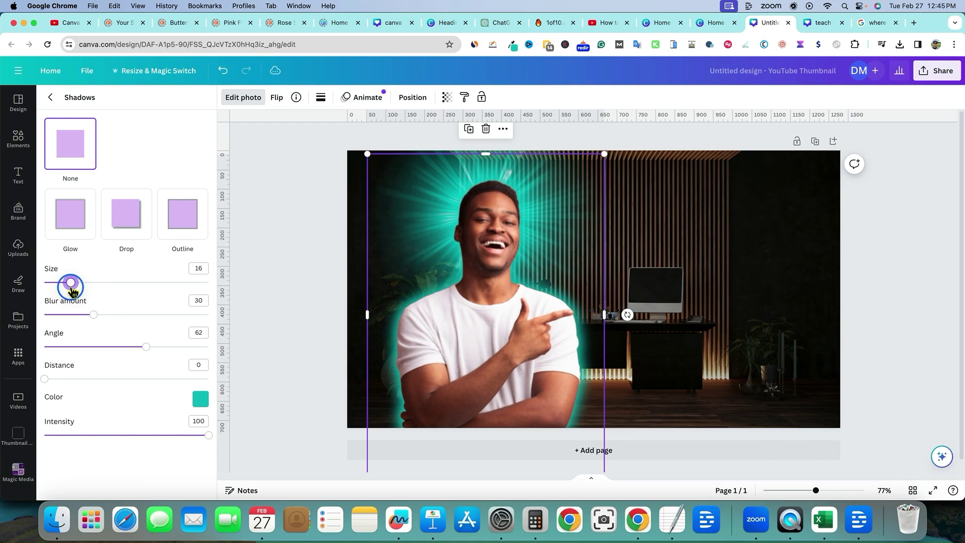
drag(69, 282, 70, 283)
mouse_move(95, 316)
mouse_down()
mouse_move(199, 323)
mouse_move(31, 325)
mouse_move(87, 325)
mouse_up()
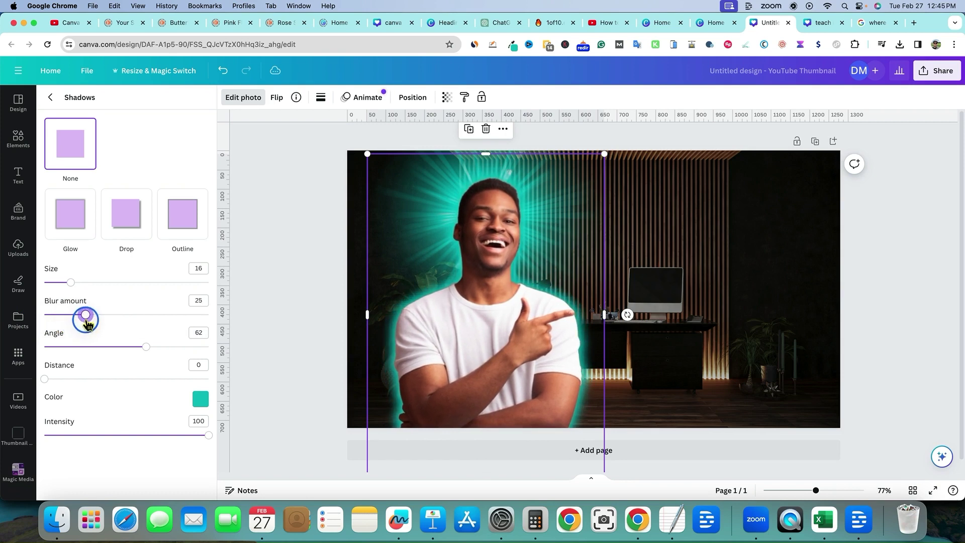
click(274, 361)
Step: Enlarge the man's cutout to about 647 by 879 px and send it one layer backward
click(460, 331)
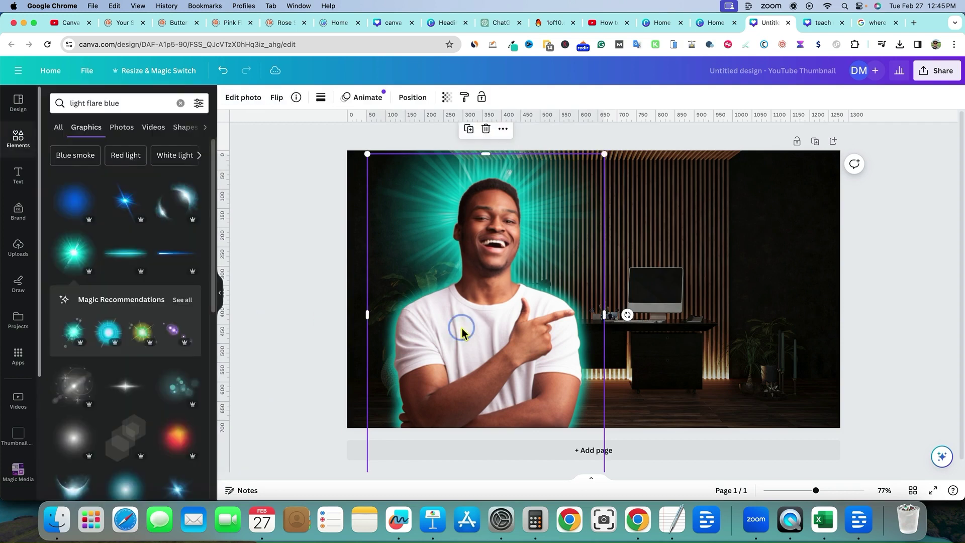
drag(368, 157, 355, 137)
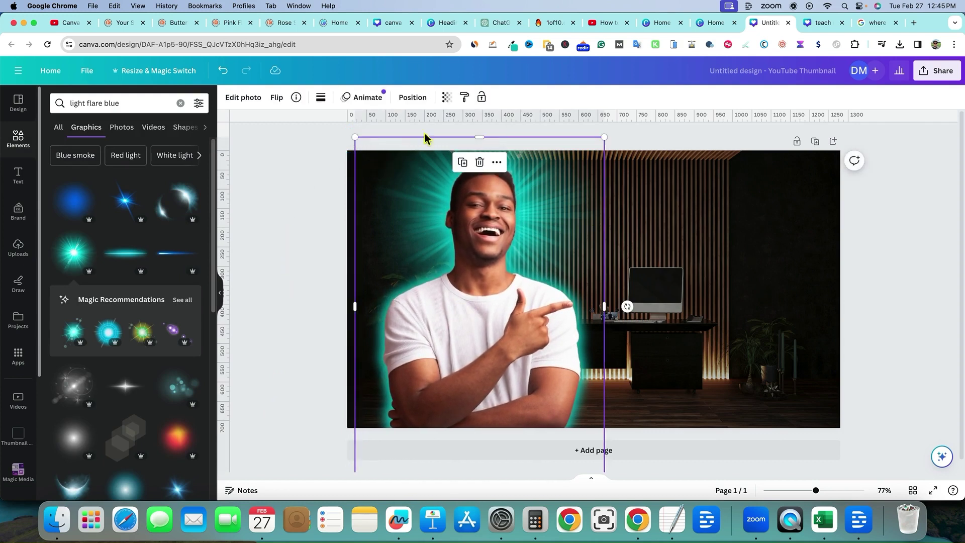
click(413, 98)
click(164, 124)
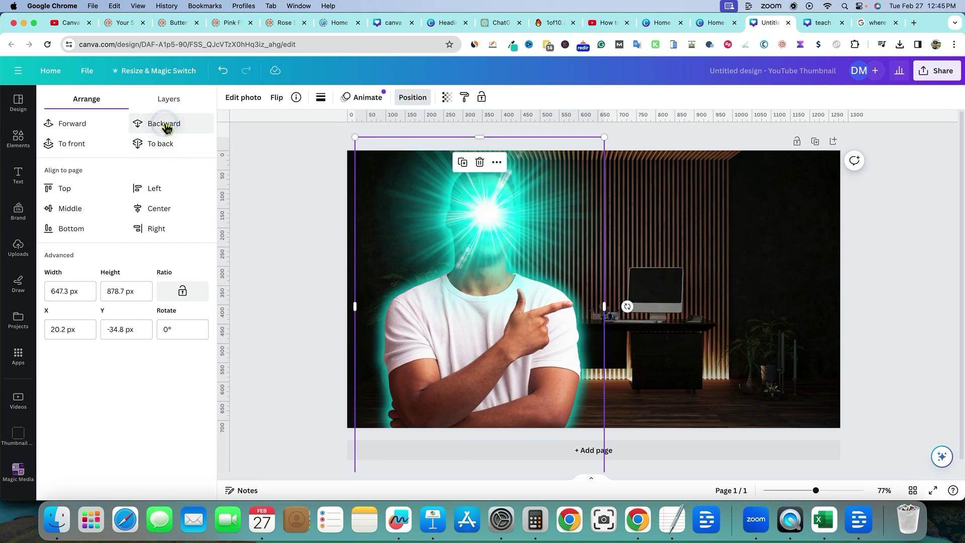
Step: Enlarge the teal light burst to about 678 px wide around the man's head and send it behind his cutout
click(471, 231)
click(481, 221)
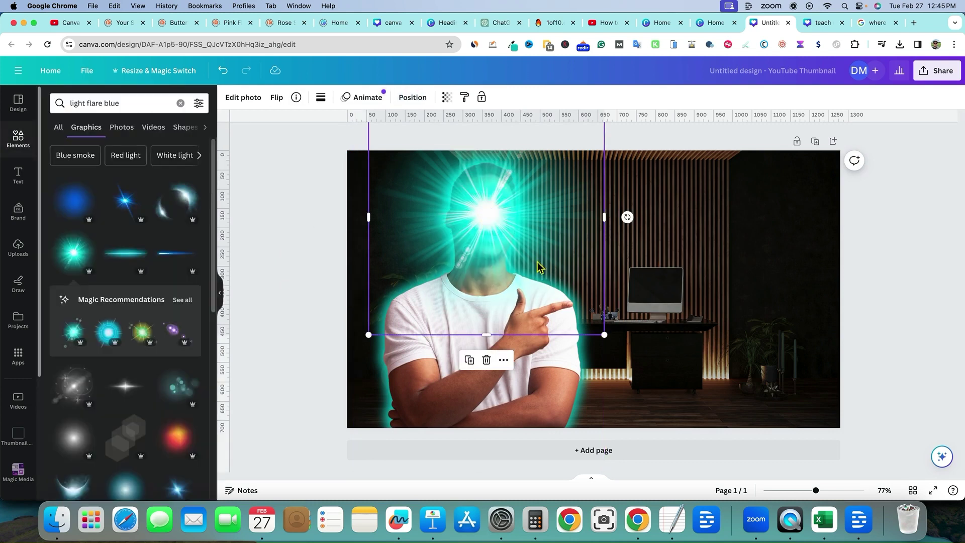
drag(604, 334, 620, 360)
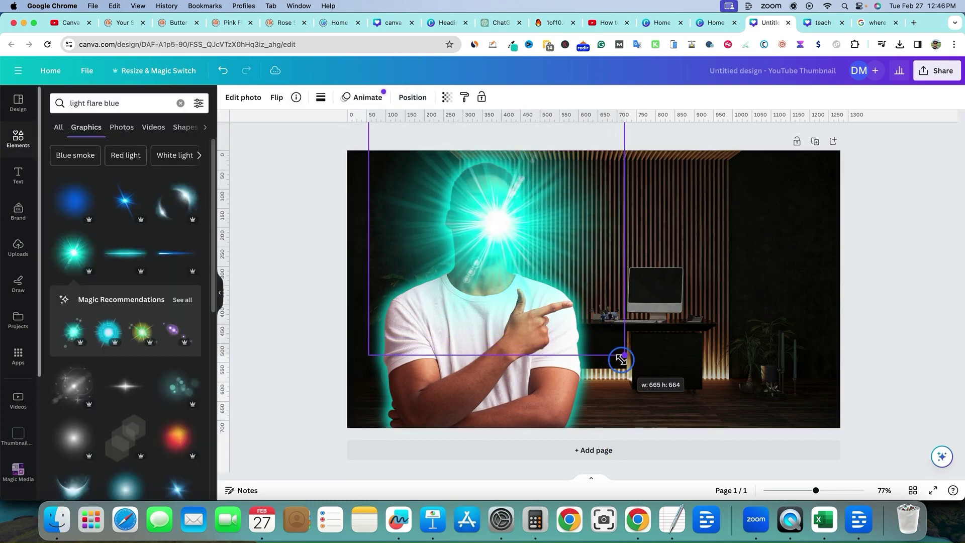
drag(511, 225, 493, 212)
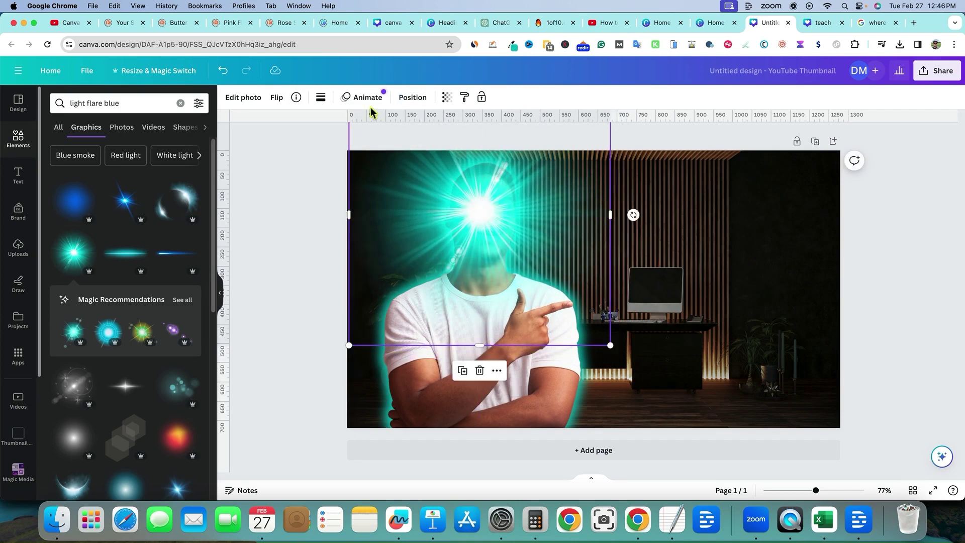
click(411, 97)
click(175, 141)
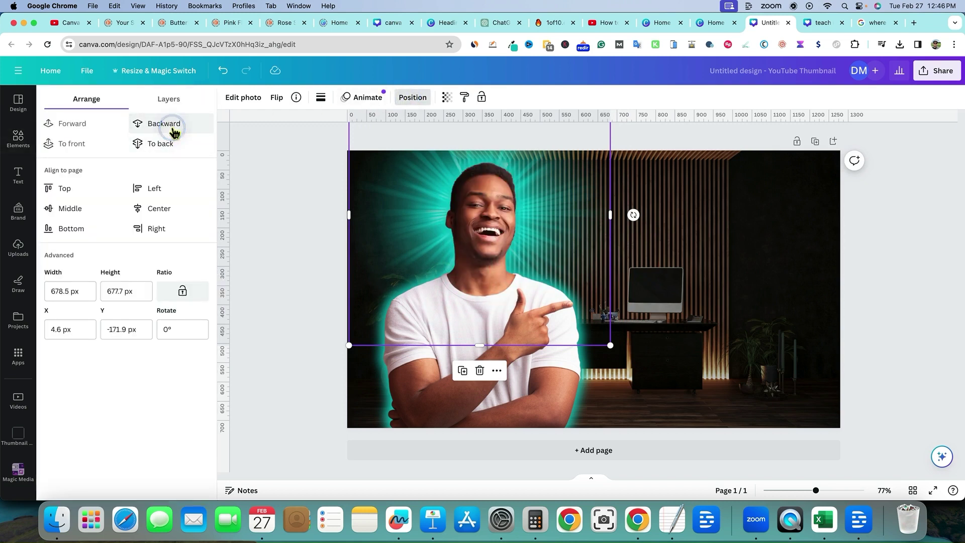
click(270, 256)
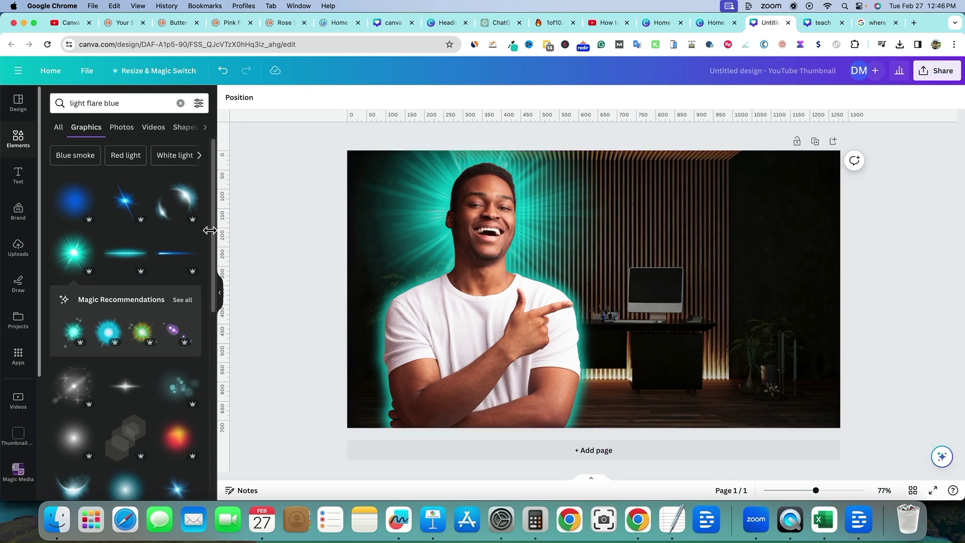
Step: Add a heading text box beside the man, over the desk, and enlarge it to font size 128
click(20, 177)
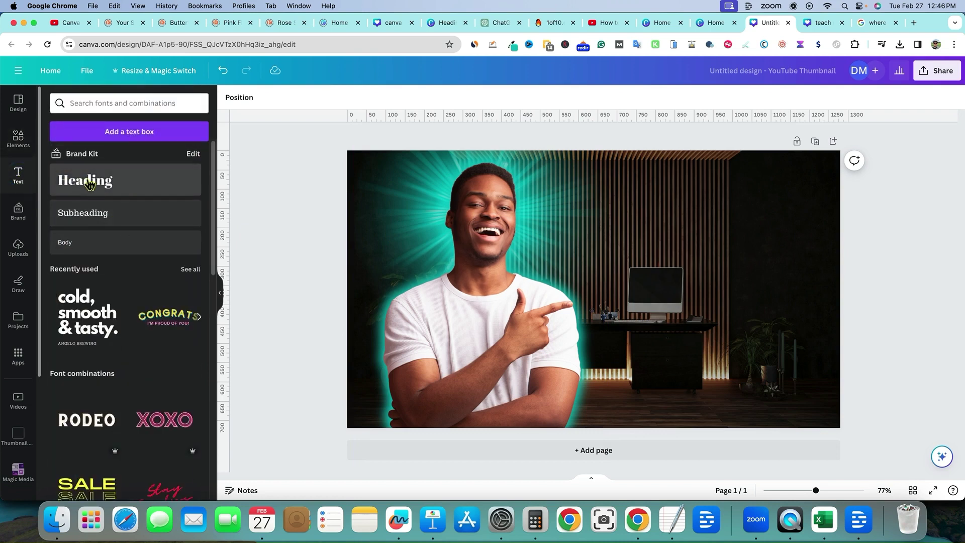
click(85, 180)
drag(625, 281, 814, 221)
click(804, 207)
click(711, 276)
double_click(707, 278)
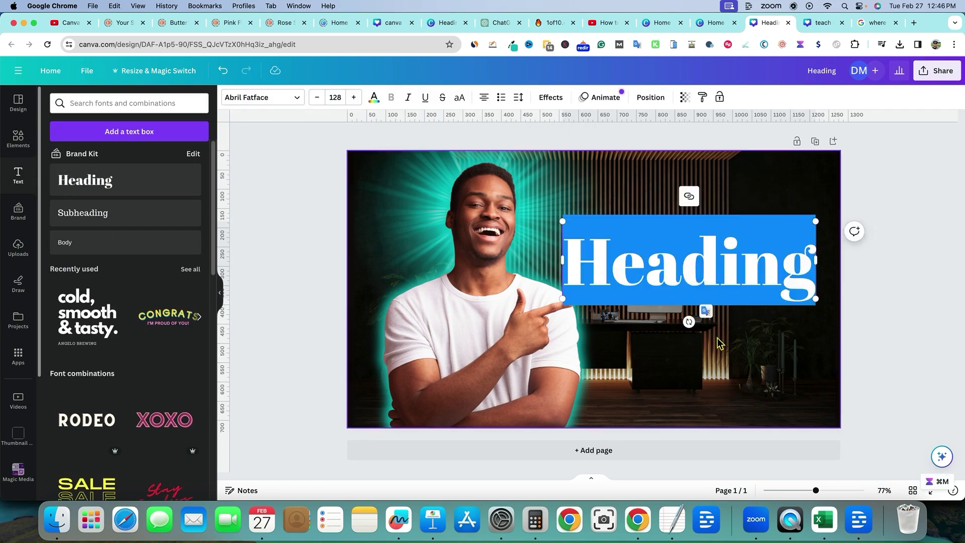
click(706, 309)
click(720, 284)
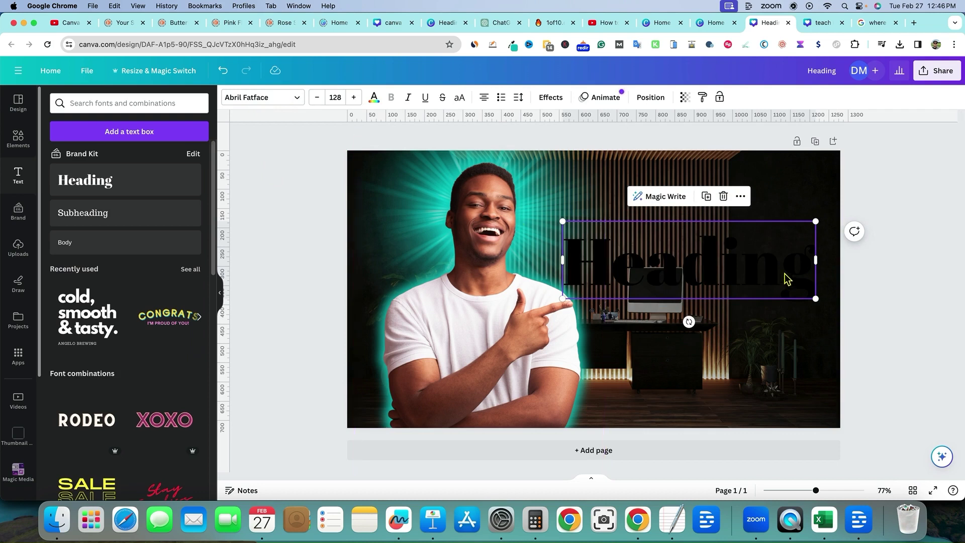
click(875, 289)
click(767, 270)
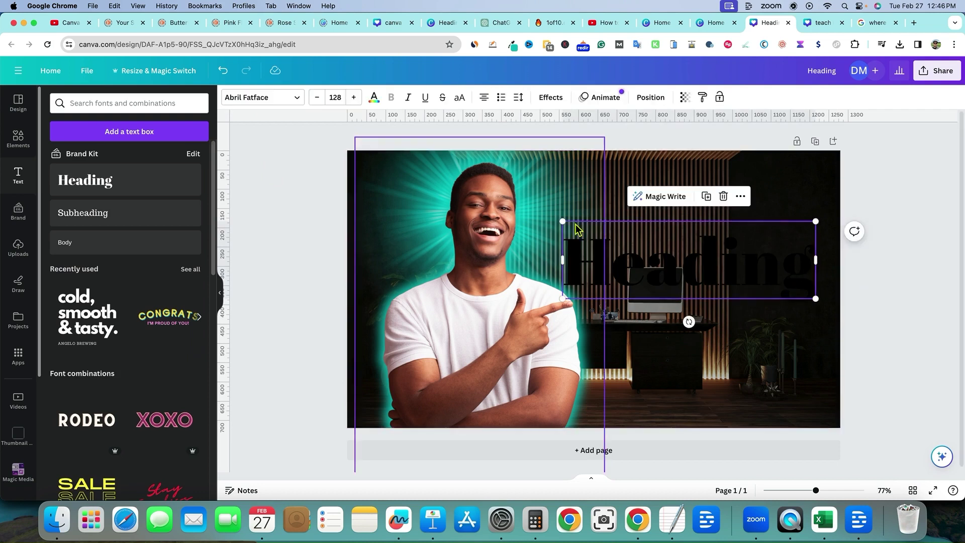
Step: Change the heading's font to Bernoru from the Headings font category
click(298, 101)
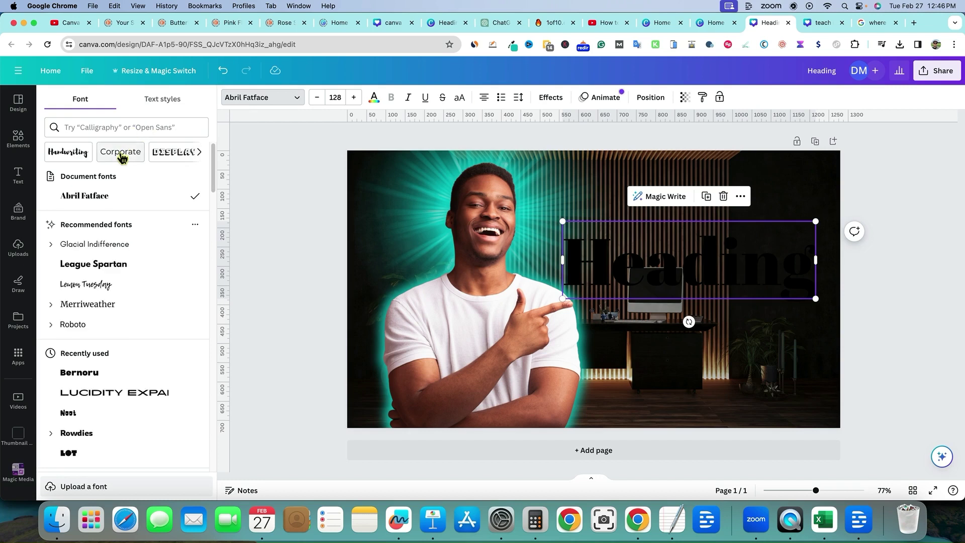
click(199, 152)
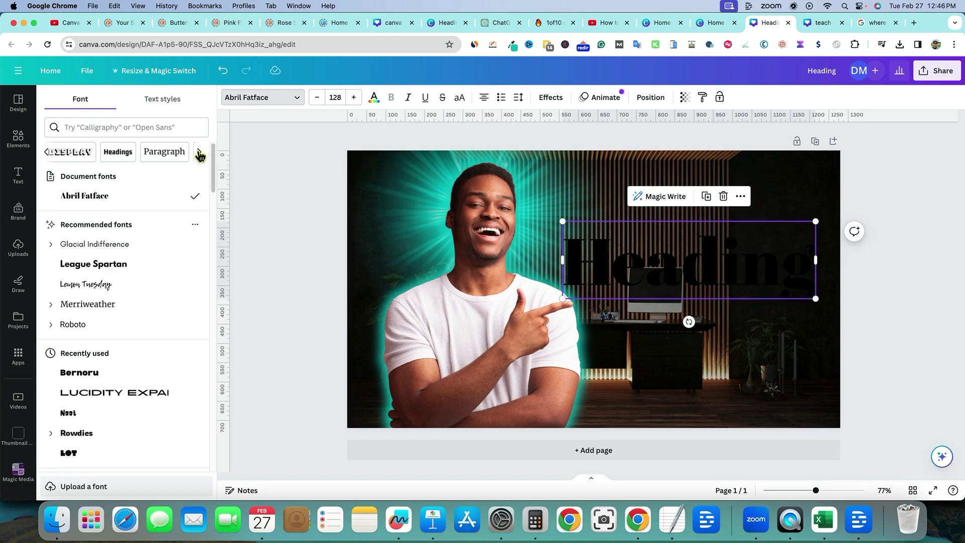
click(115, 156)
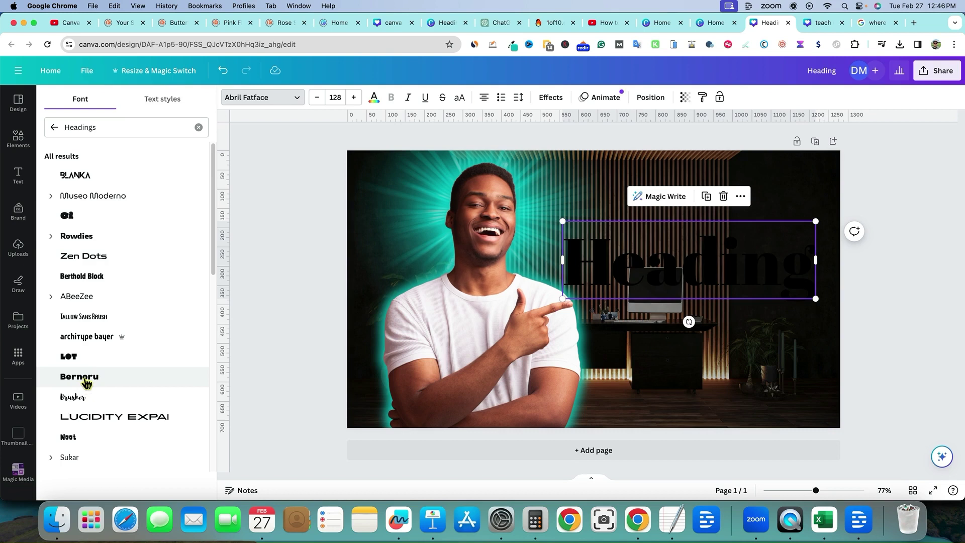
click(87, 383)
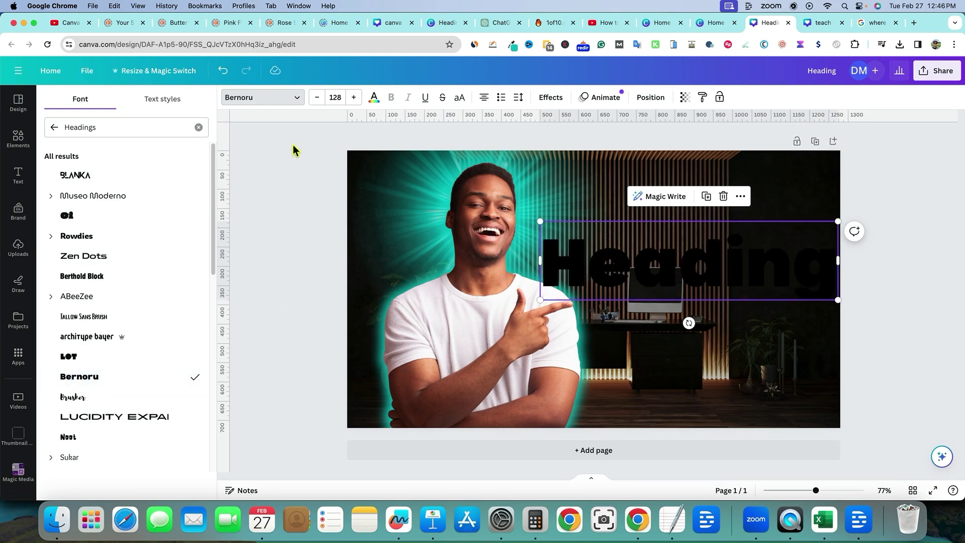
Step: Change the heading's text color to white, #ffffff
click(375, 100)
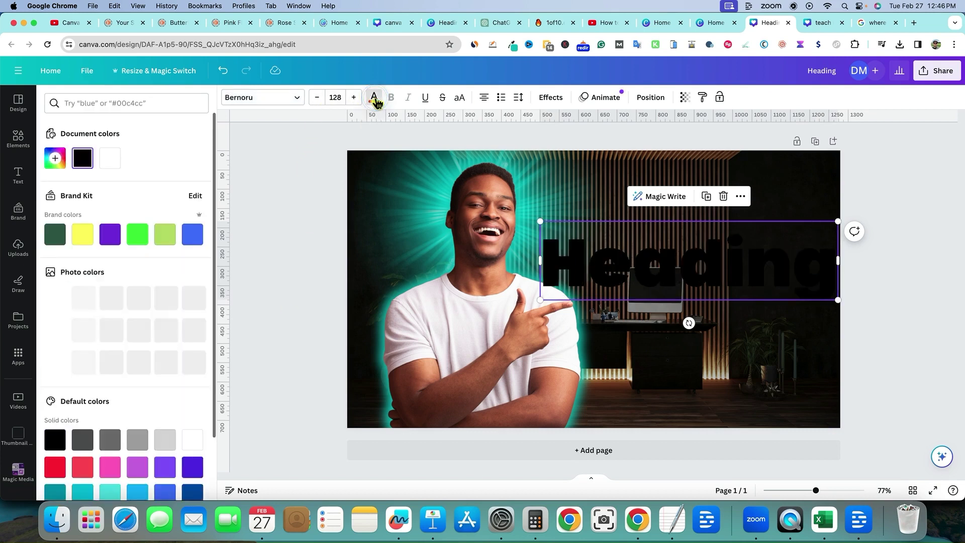
click(112, 159)
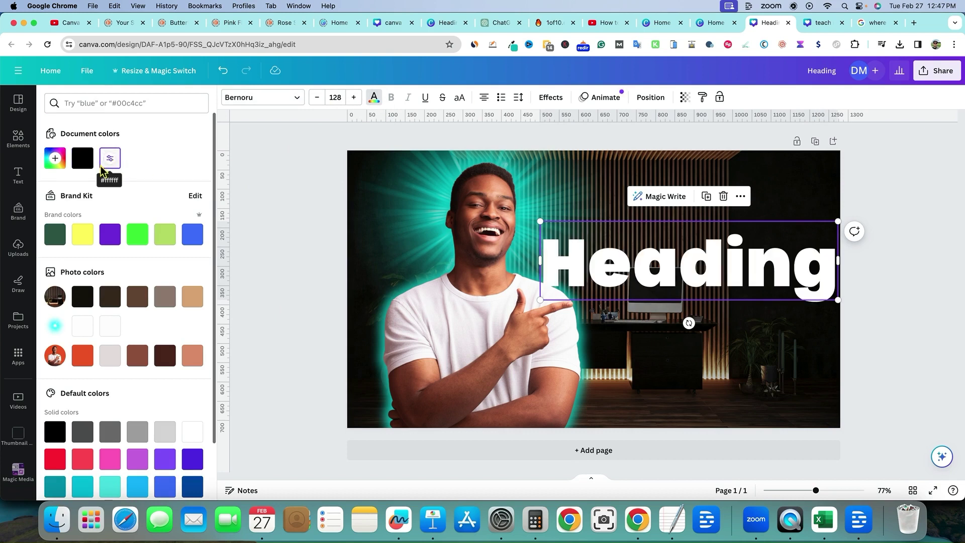
key(Escape)
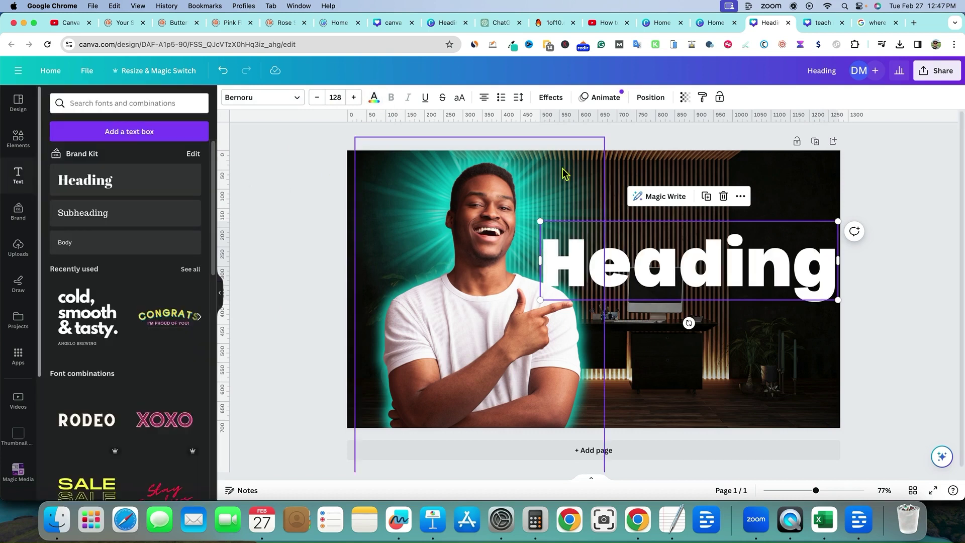
Step: Try the Outline, Splice, Shadow and Lift text effects on the heading, with the Lift intensity at 46
click(555, 98)
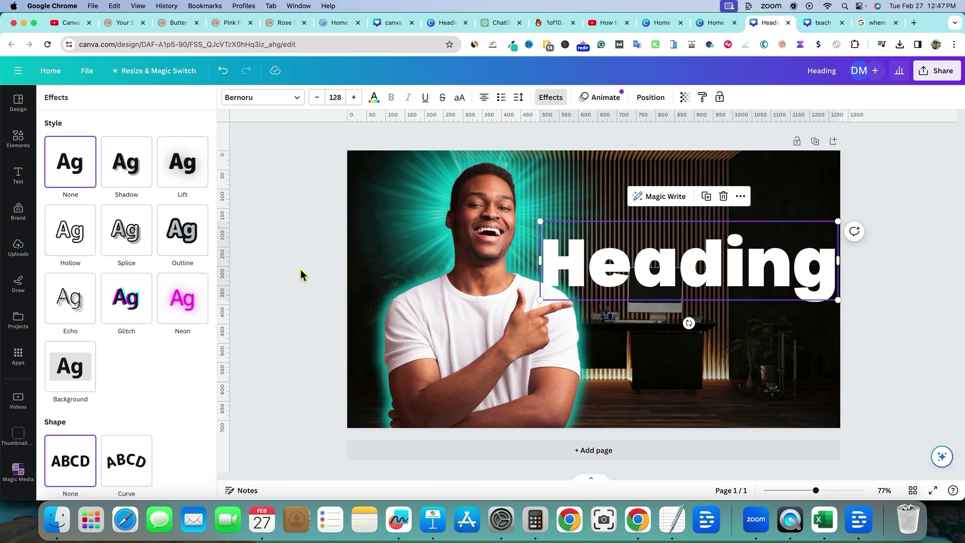
click(204, 240)
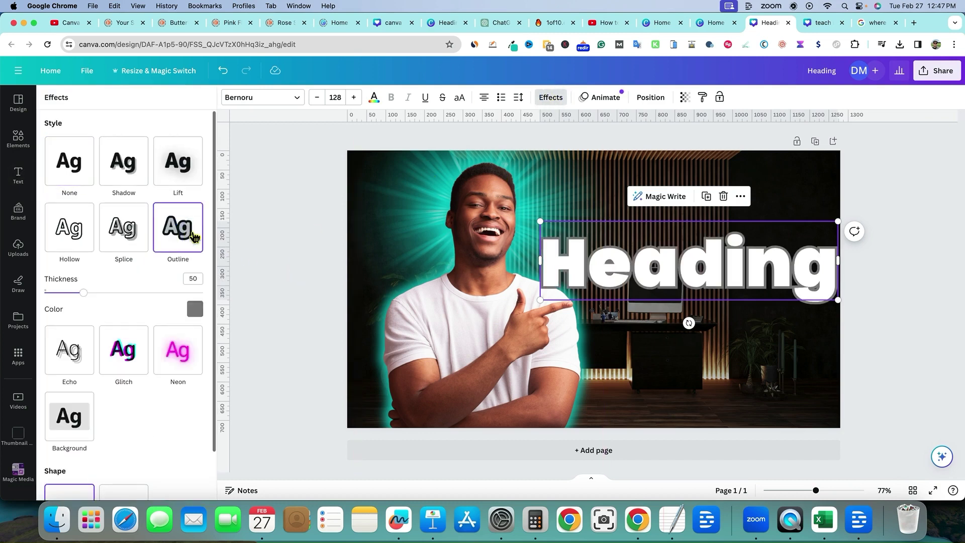
click(126, 229)
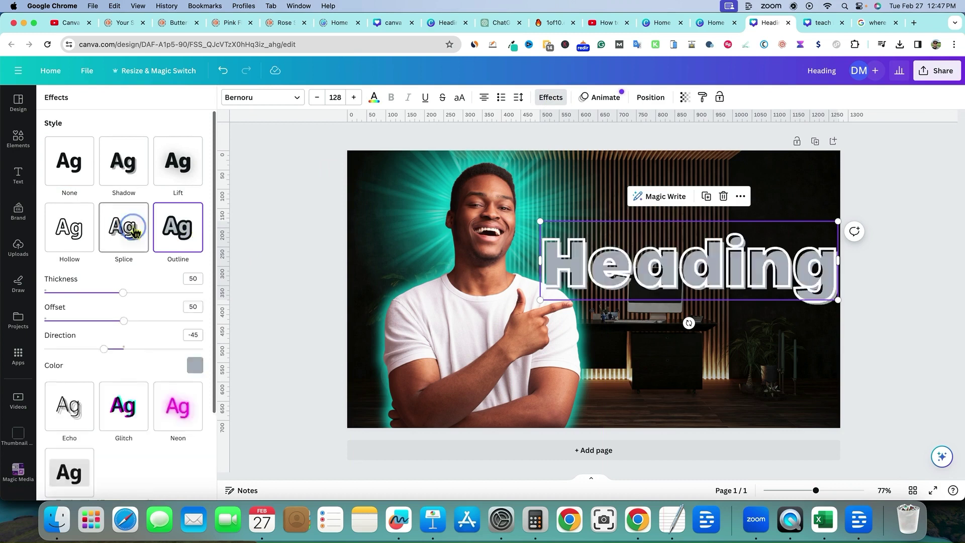
click(127, 173)
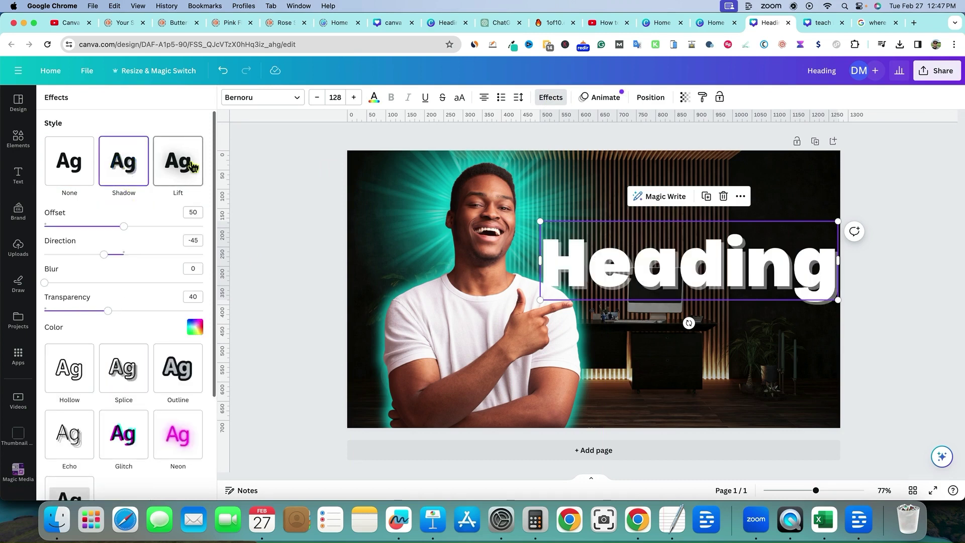
click(183, 166)
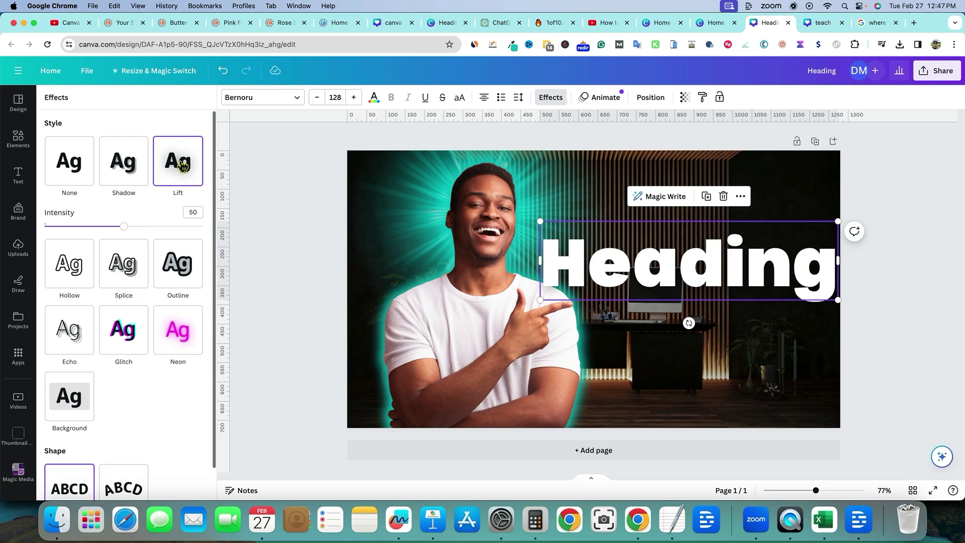
mouse_move(124, 226)
mouse_down()
mouse_move(224, 232)
mouse_move(118, 226)
mouse_up()
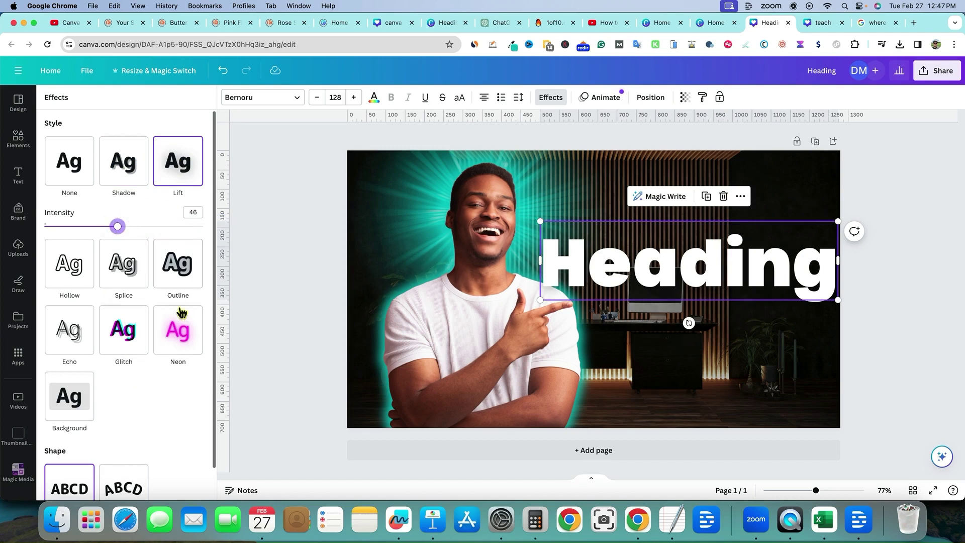
Step: Apply the Neon text effect to the heading with an intensity of 1
click(185, 335)
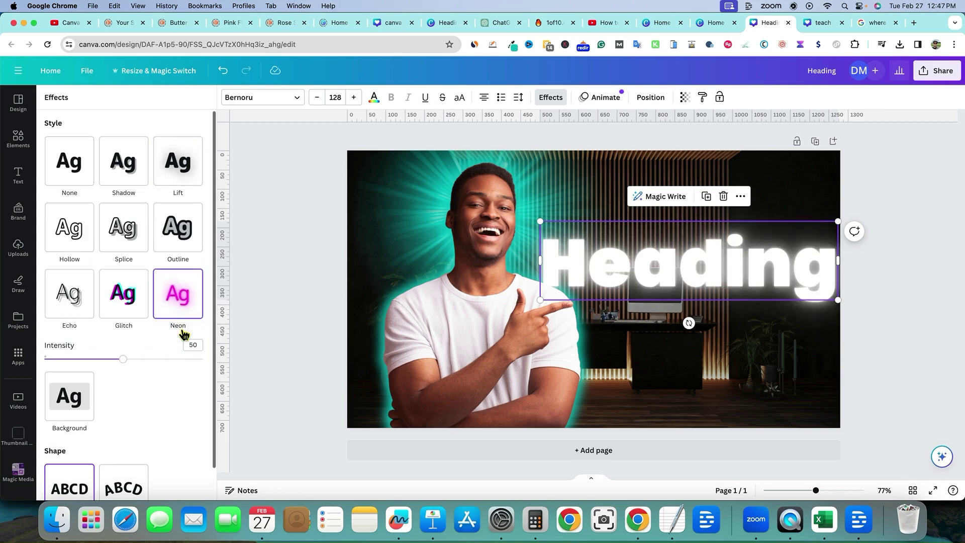
drag(124, 360, 20, 352)
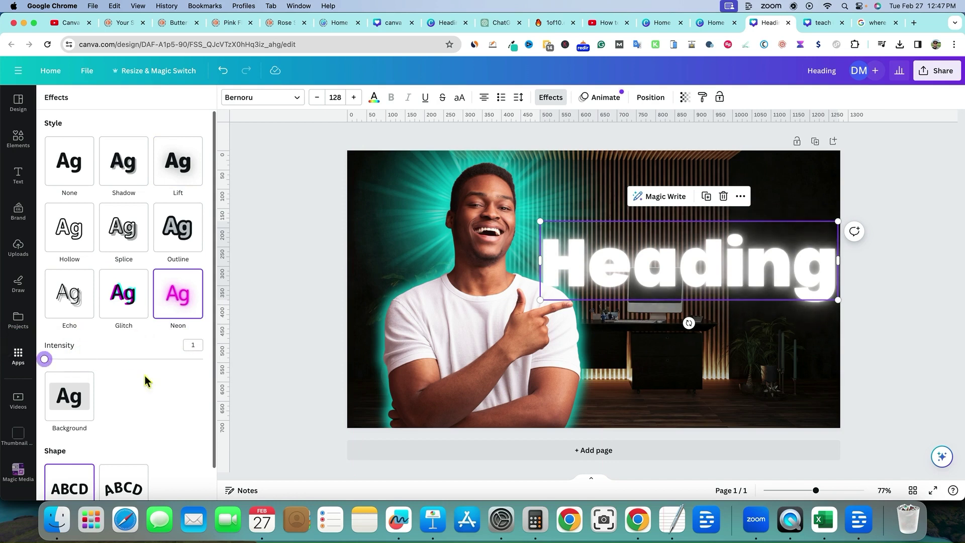
click(292, 266)
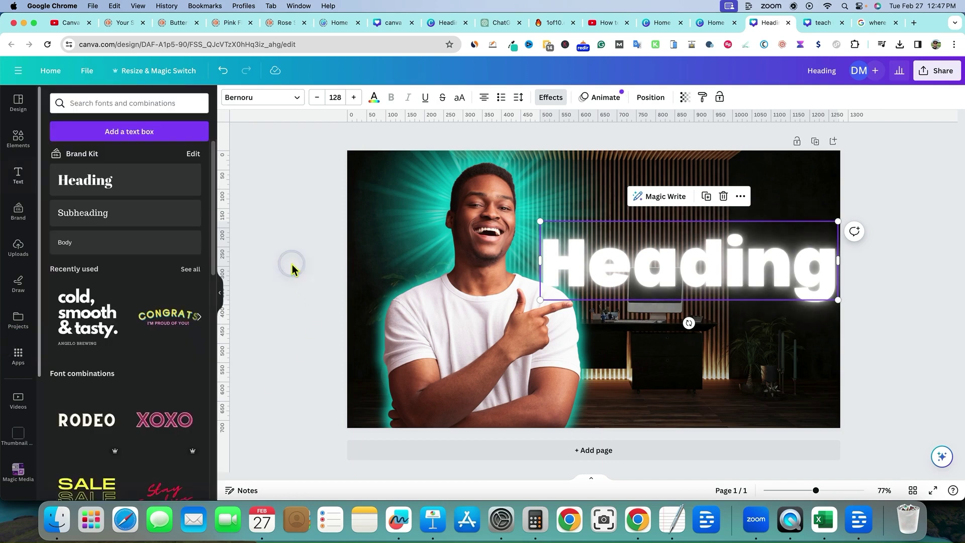
Step: Move the heading up so that it sits above the computer monitor in the background
click(868, 303)
click(714, 277)
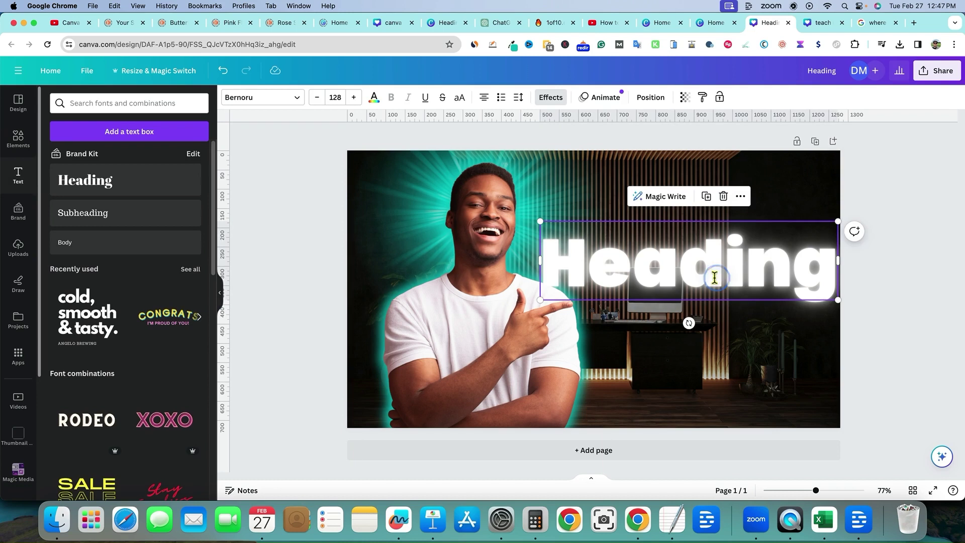
drag(700, 274, 701, 235)
click(880, 270)
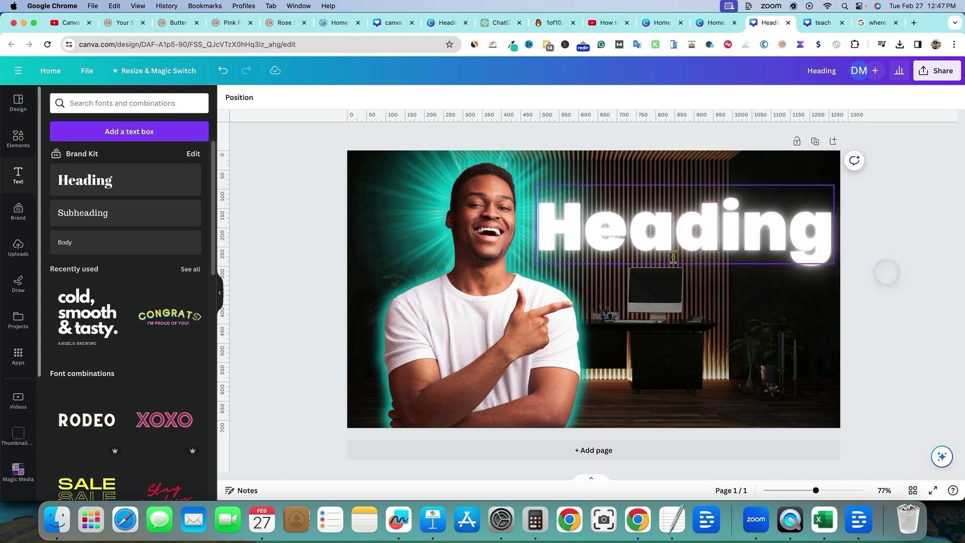
Step: Place a copy of the white neon heading below the original and change its wording to "Text"
click(712, 242)
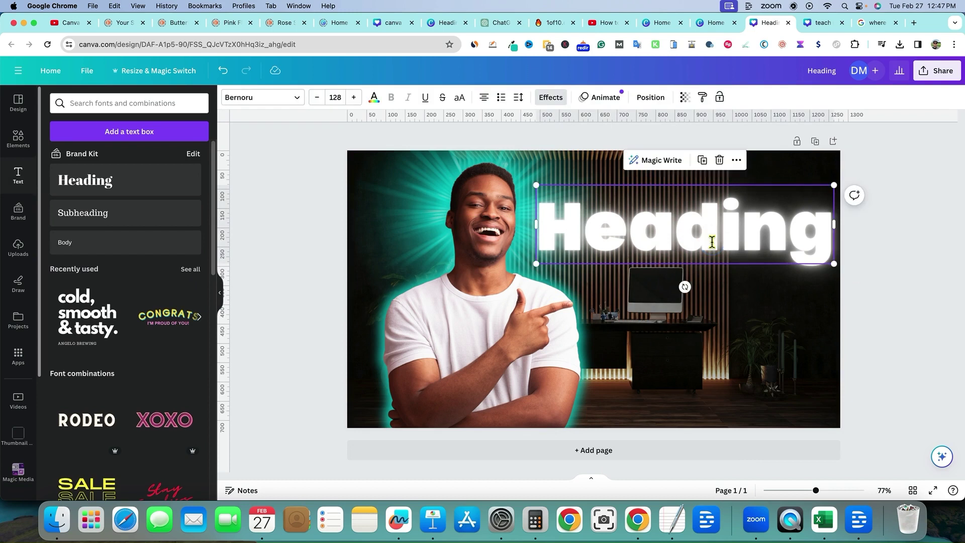
alt+drag(712, 241, 700, 324)
double_click(700, 322)
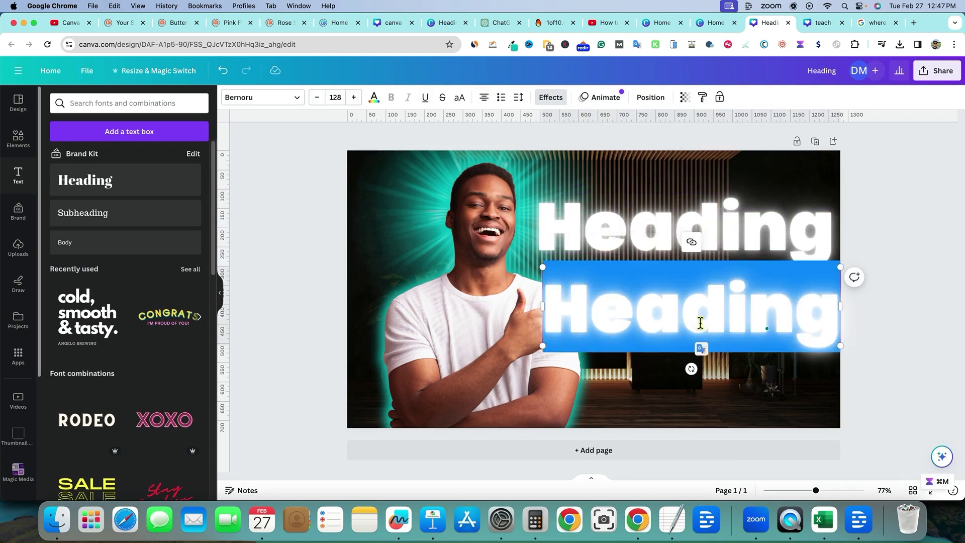
text(te)
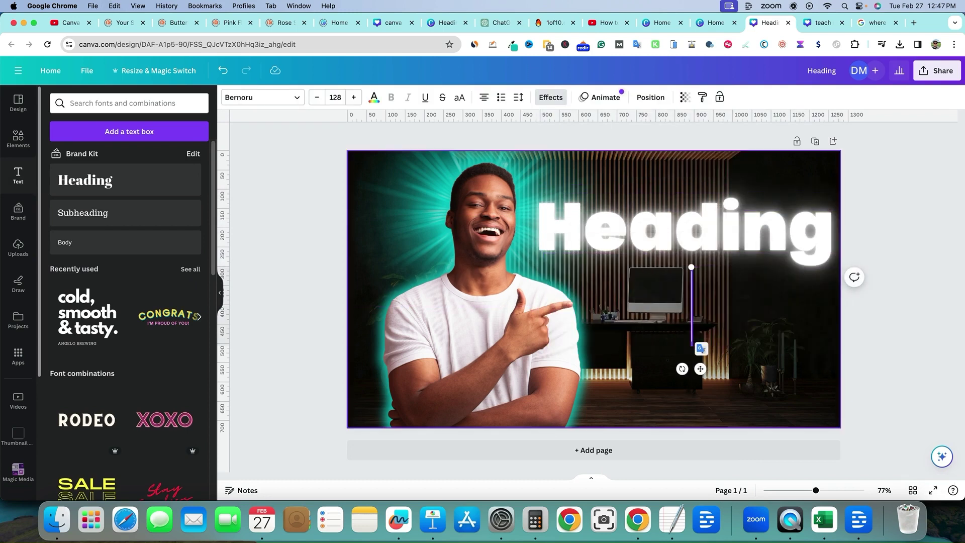
text(xt)
Step: Move the Text heading down so that it sits over the lower part of the desk, clear of the upper heading
click(854, 346)
click(708, 313)
drag(709, 313, 709, 341)
click(892, 435)
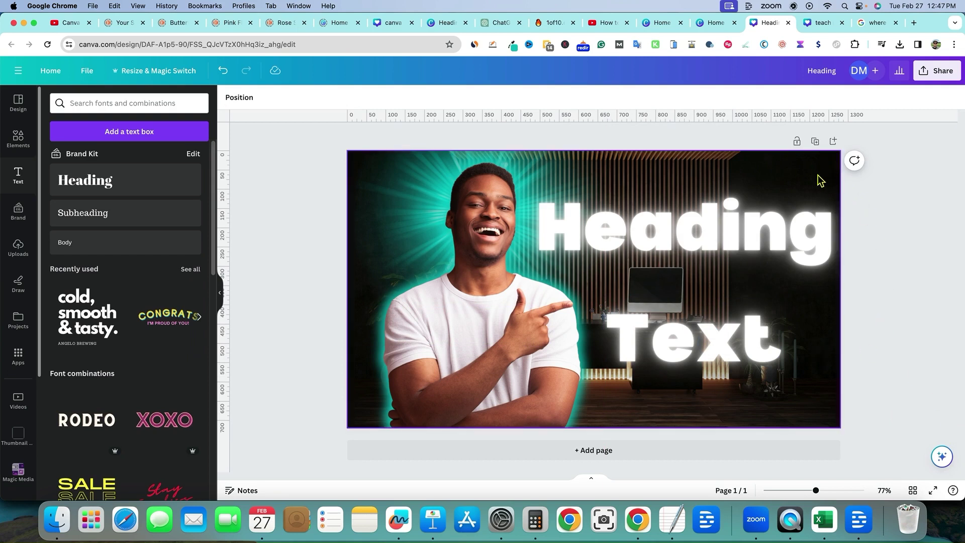
Step: Duplicate the page and delete the Text heading from the copy
click(815, 142)
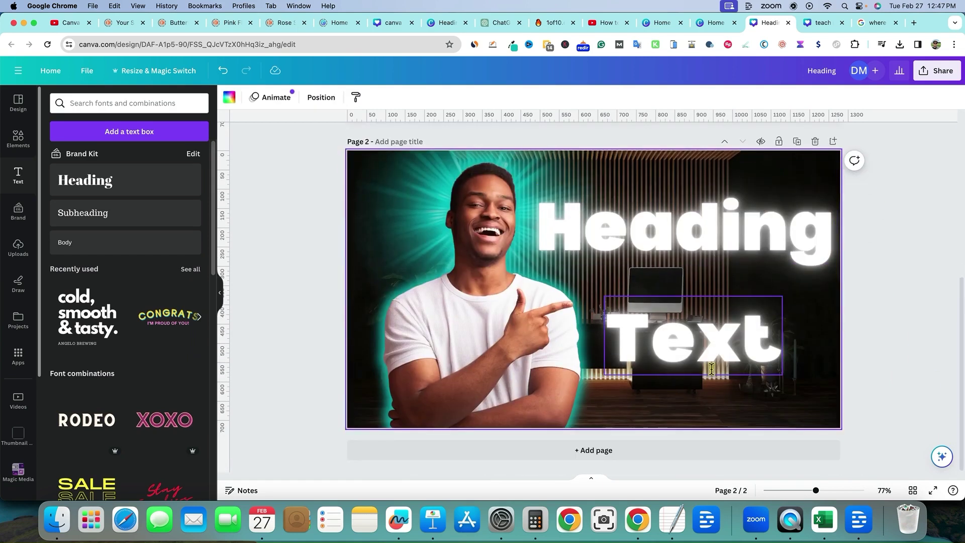
click(703, 346)
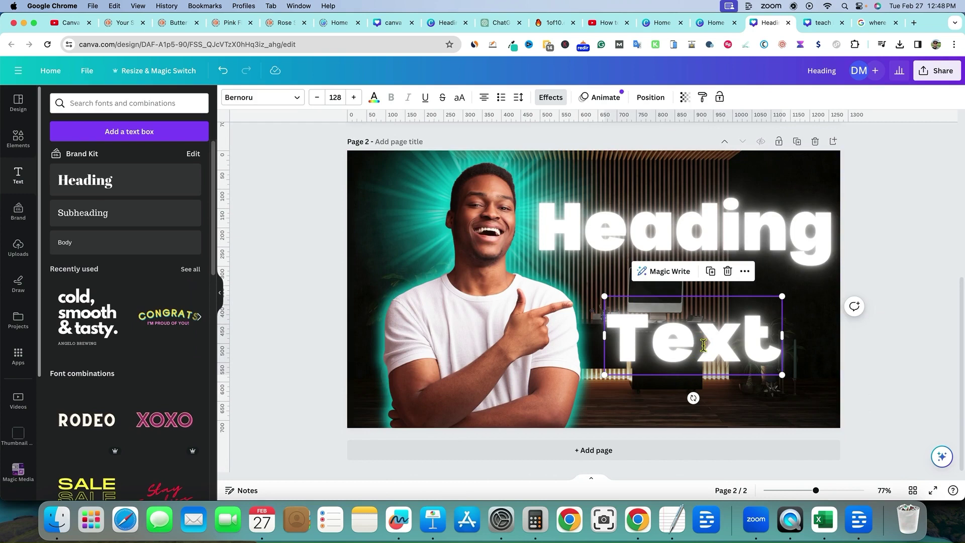
key(BackSpace)
Step: Add a copy of the heading on page 2, with no text effect and enlarged to font size 131
click(660, 233)
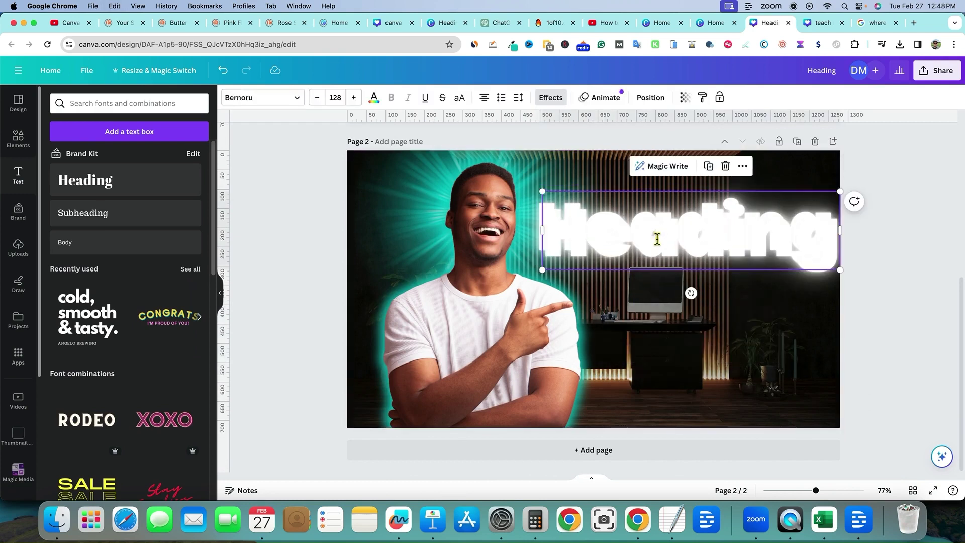
drag(660, 233, 653, 281)
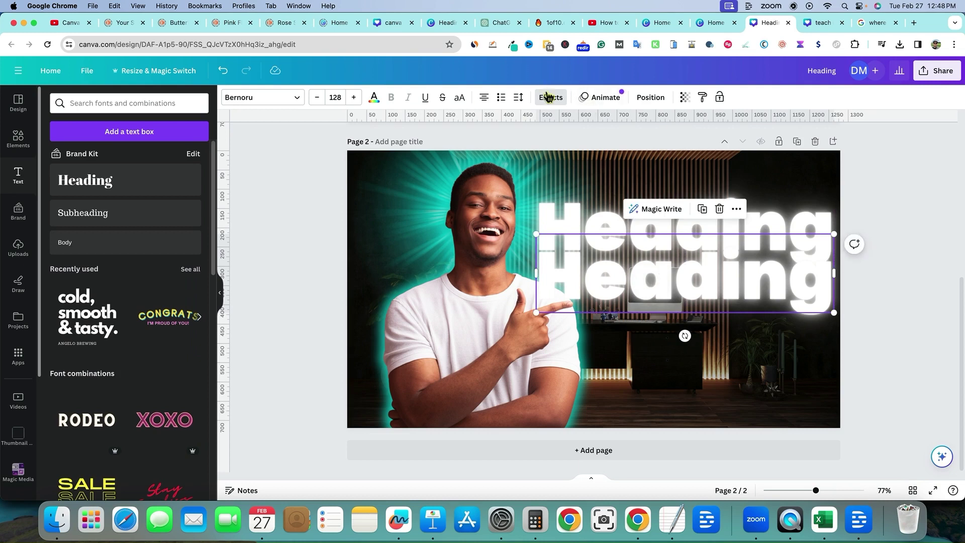
click(545, 93)
click(76, 163)
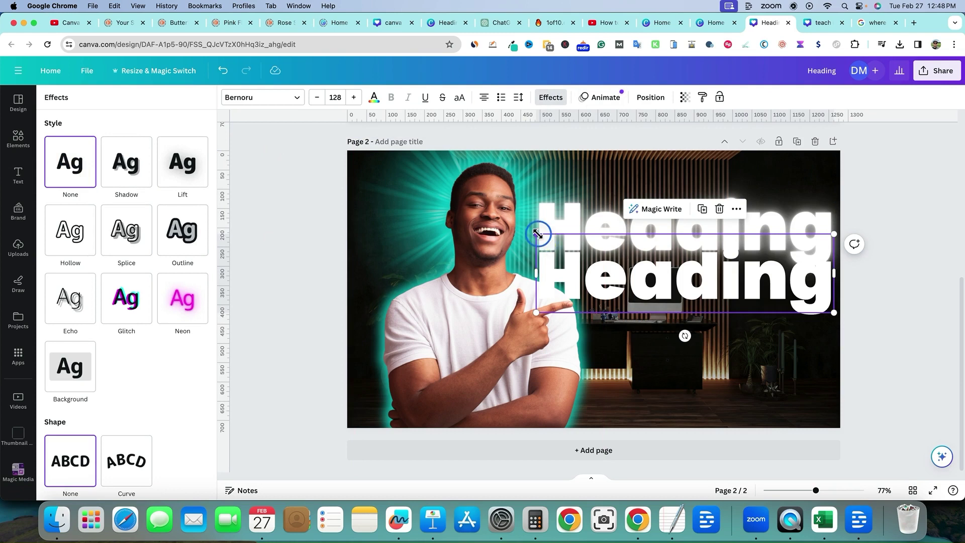
drag(537, 232, 530, 231)
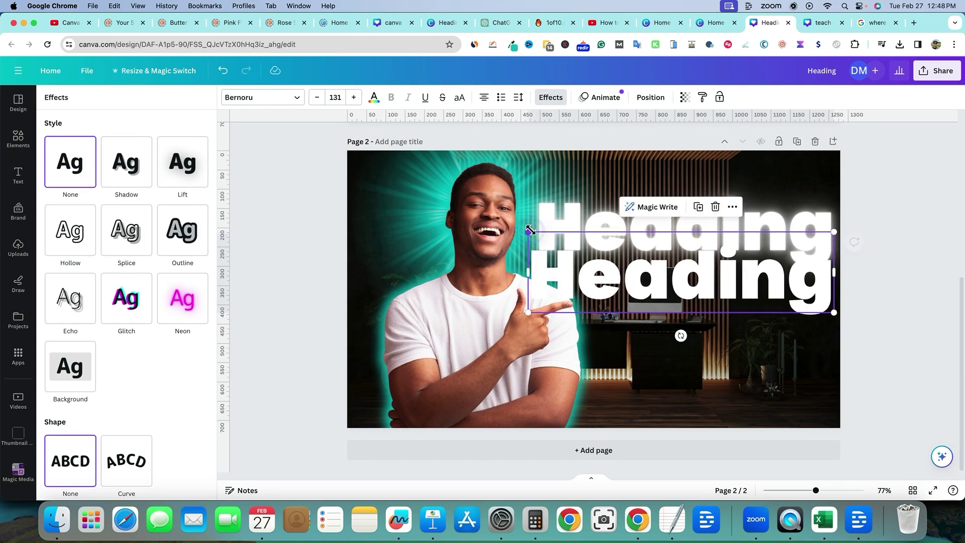
Step: Color the heading copy without an effect teal, using the code #2bbebe copied from the Eye Dropper extension
click(374, 98)
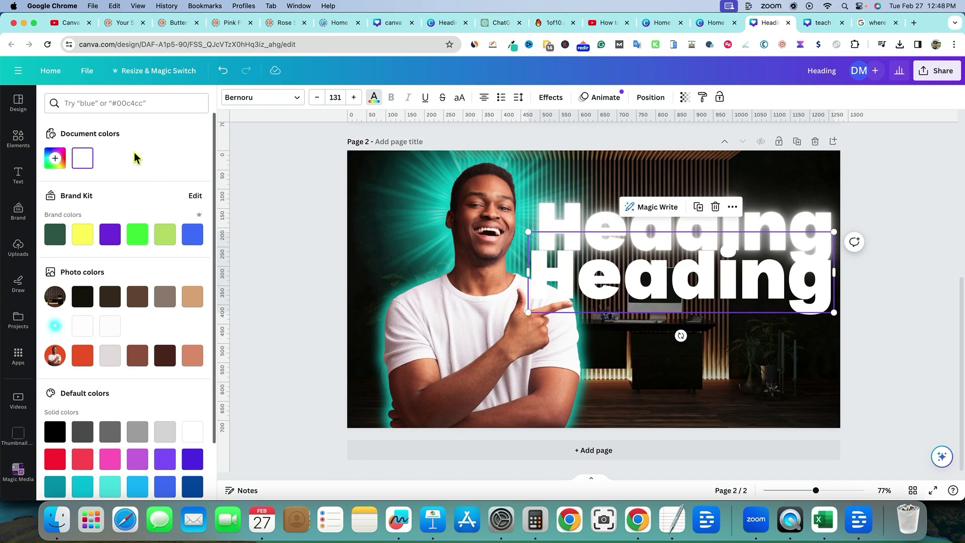
click(55, 158)
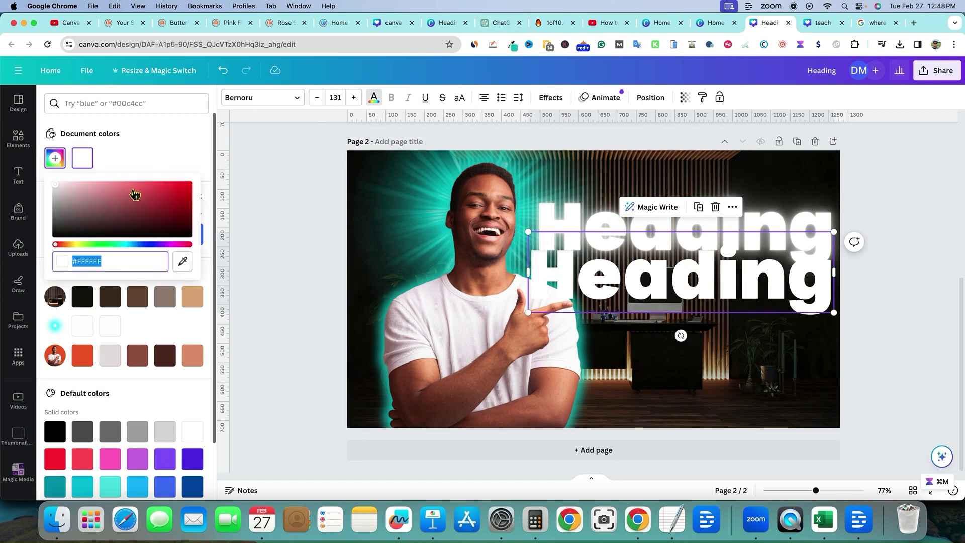
text(#)
click(511, 45)
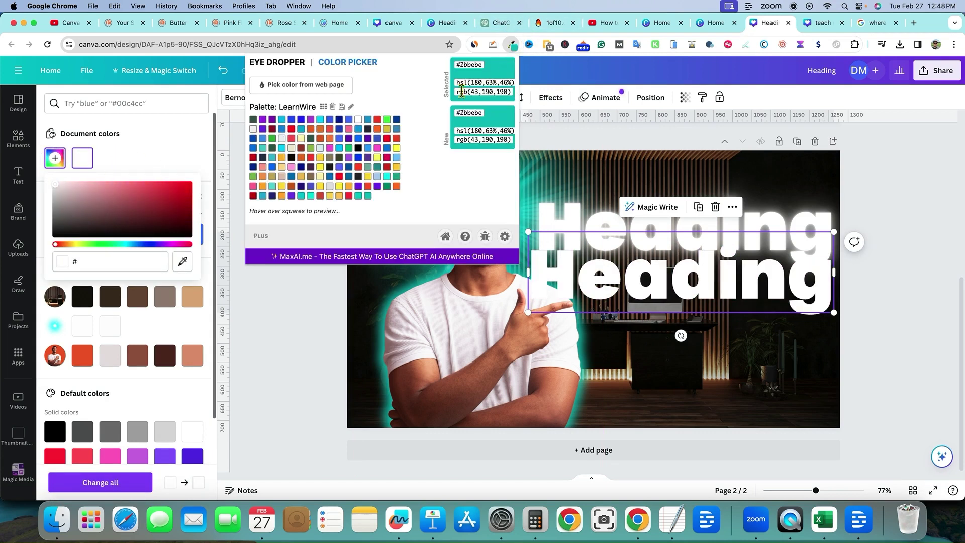
drag(485, 69, 456, 71)
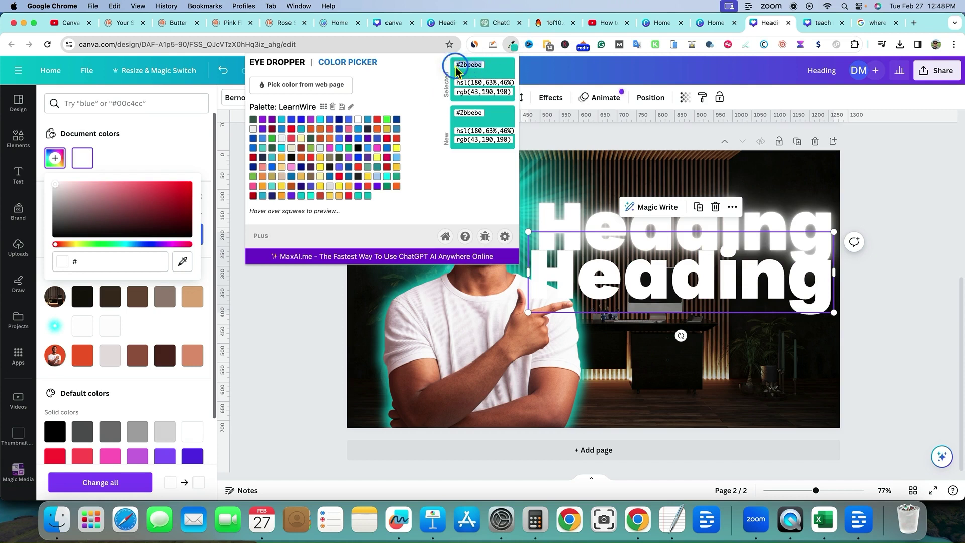
key(cmd+c)
click(88, 262)
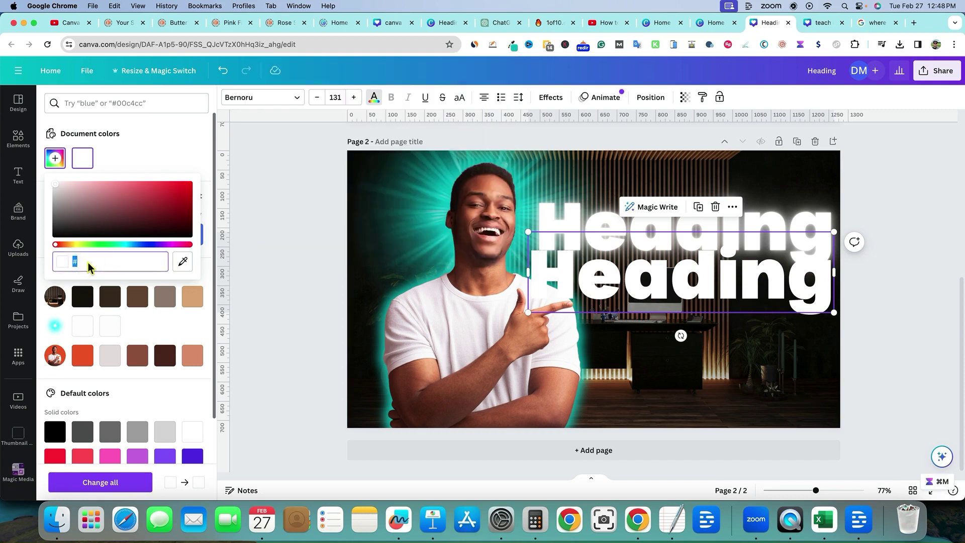
key(cmd+v)
click(303, 243)
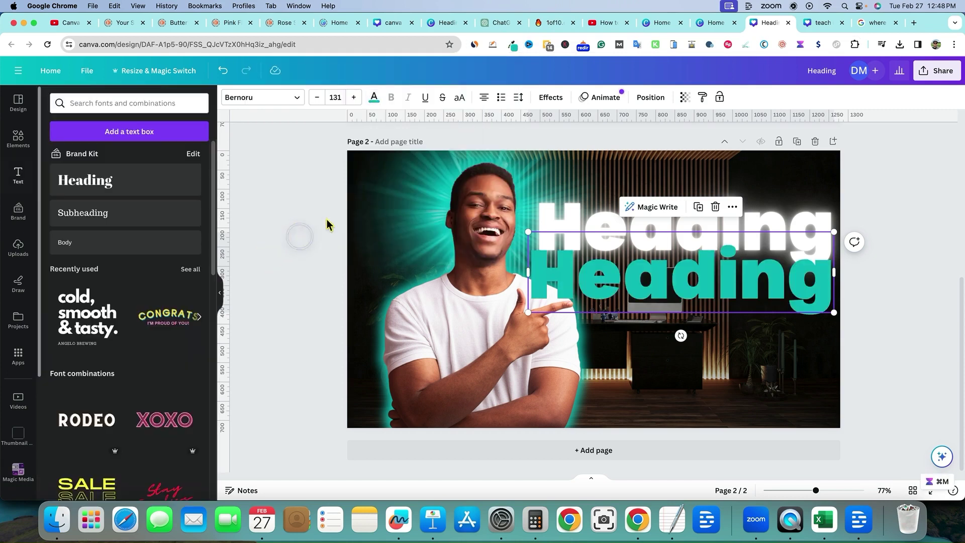
Step: Lay the teal heading over the white neon heading, slightly offset so that the white glow shows behind it
click(310, 288)
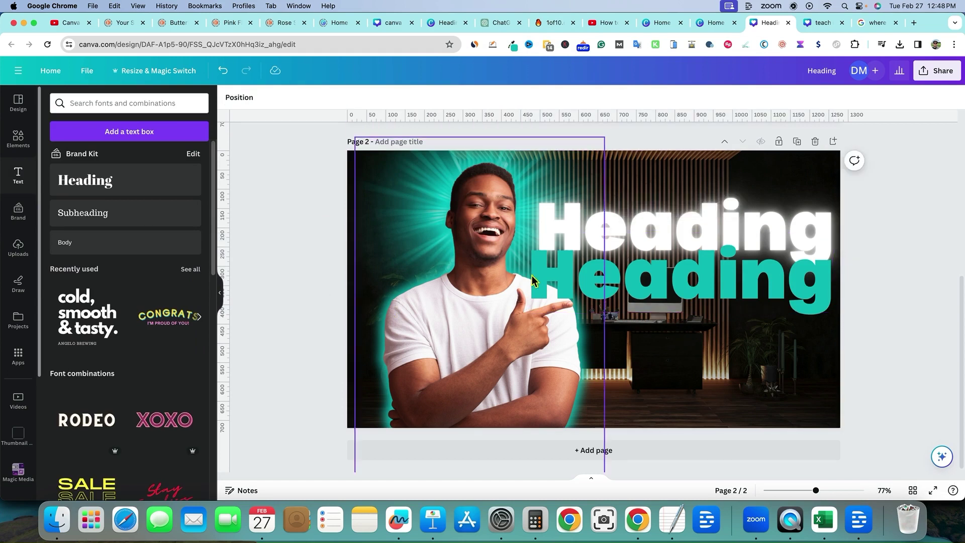
click(597, 274)
drag(597, 274, 603, 224)
key(Escape)
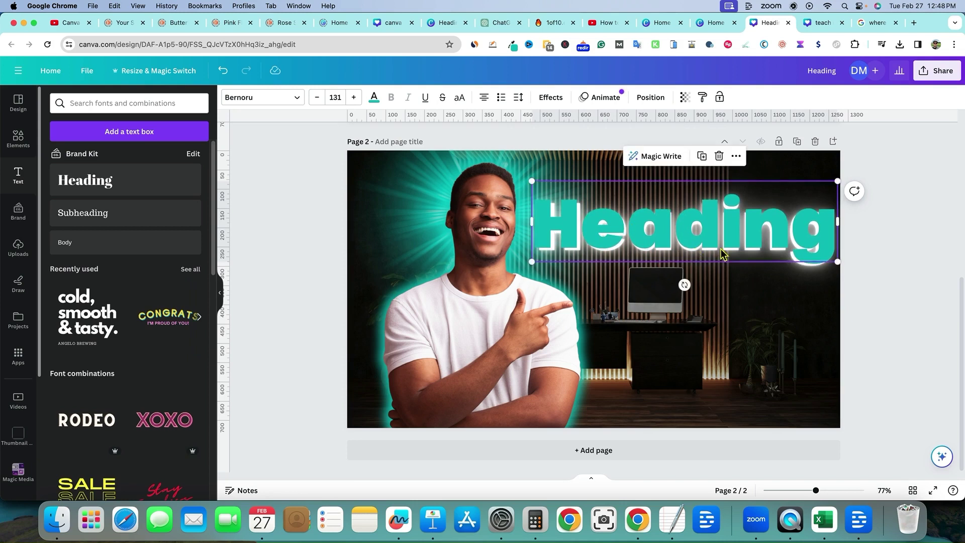
click(877, 303)
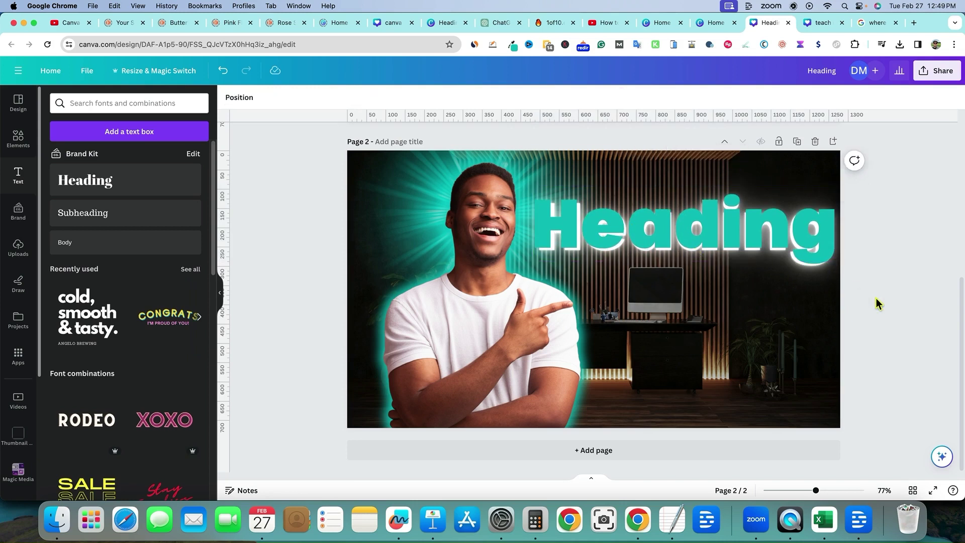
Step: Put a copy of the teal heading below the layered one, and paste page 1's white neon heading near the bottom of page 2
click(698, 233)
drag(698, 232, 695, 323)
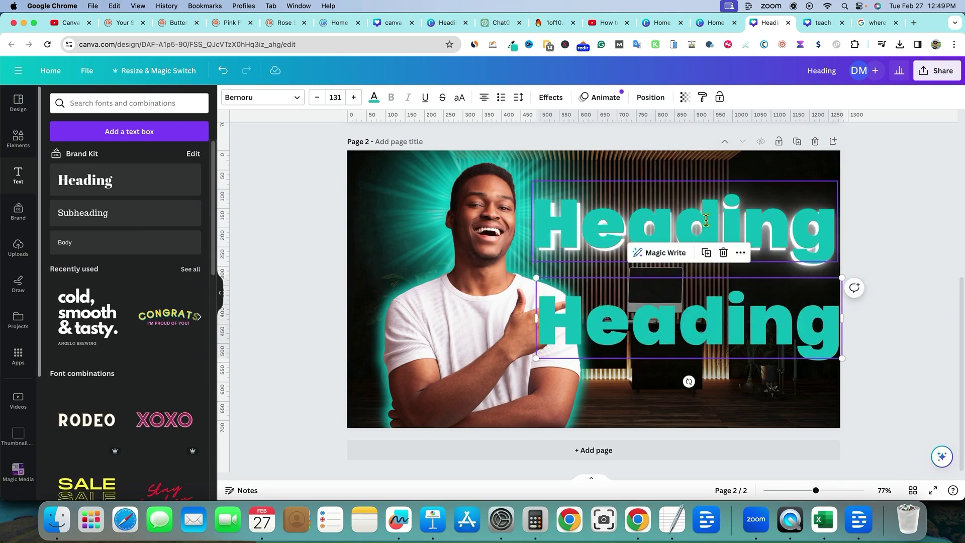
scroll(867, 213, up, 5)
scroll(865, 215, down, 4)
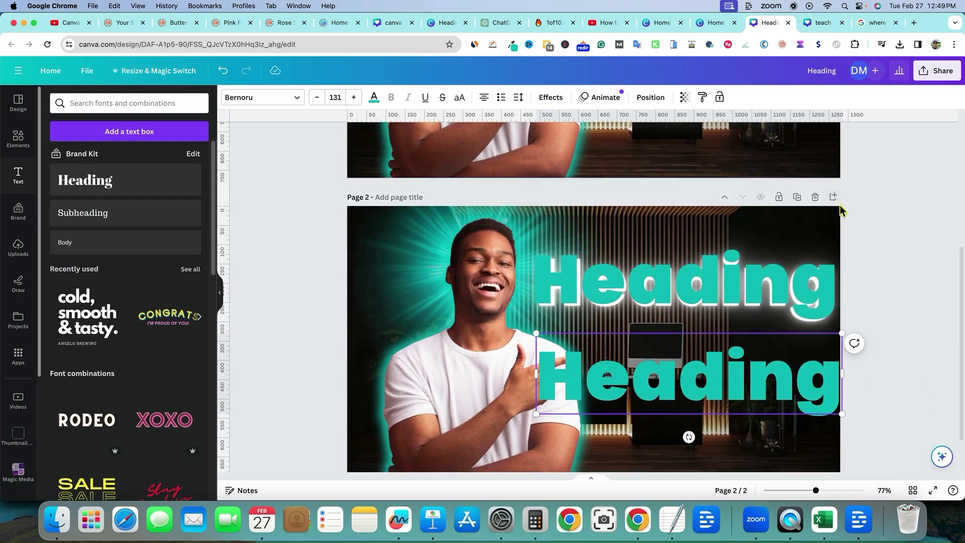
scroll(841, 209, up, 5)
click(729, 170)
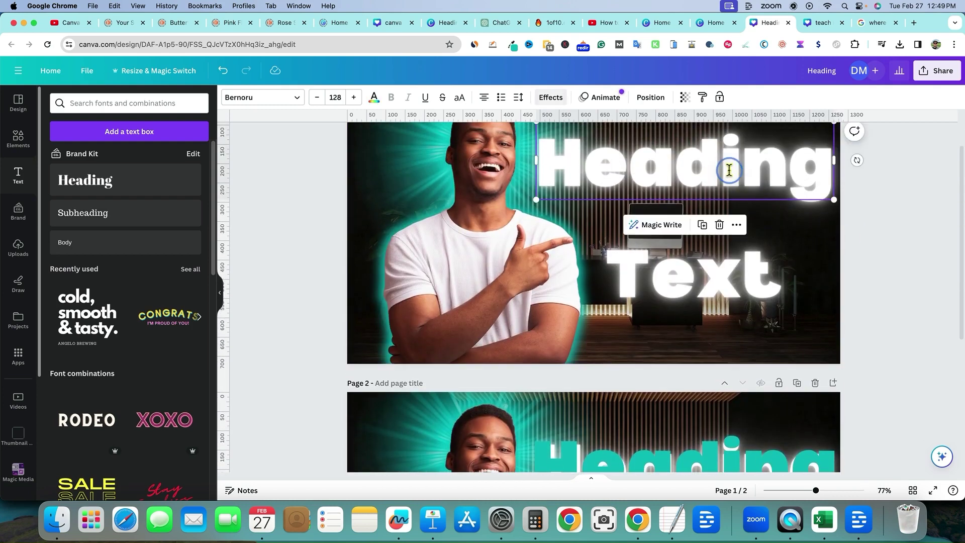
scroll(742, 231, down, 5)
click(697, 309)
key(cmd+v)
drag(765, 229, 718, 380)
Step: Change the wording of the lower teal heading and the pasted white neon heading to "Text"
click(746, 322)
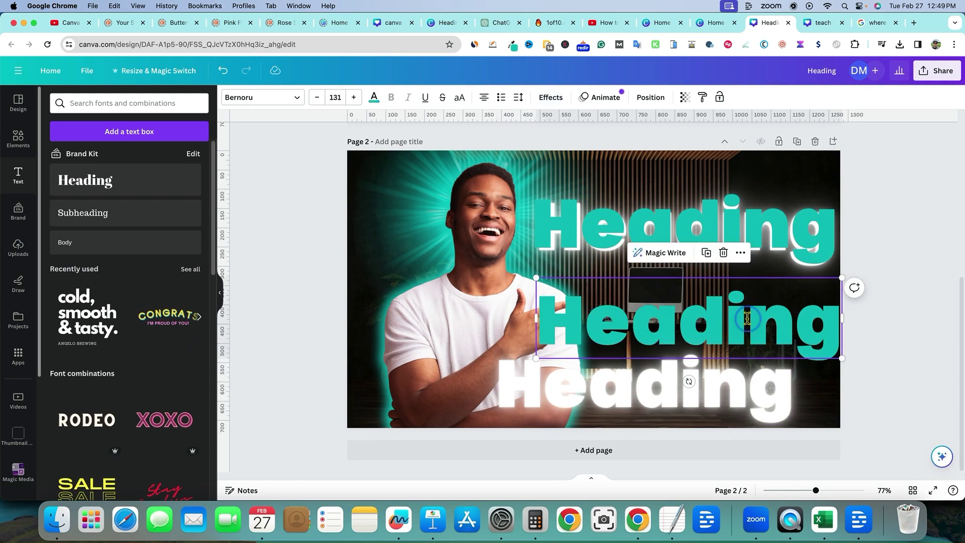
double_click(747, 318)
text(tex)
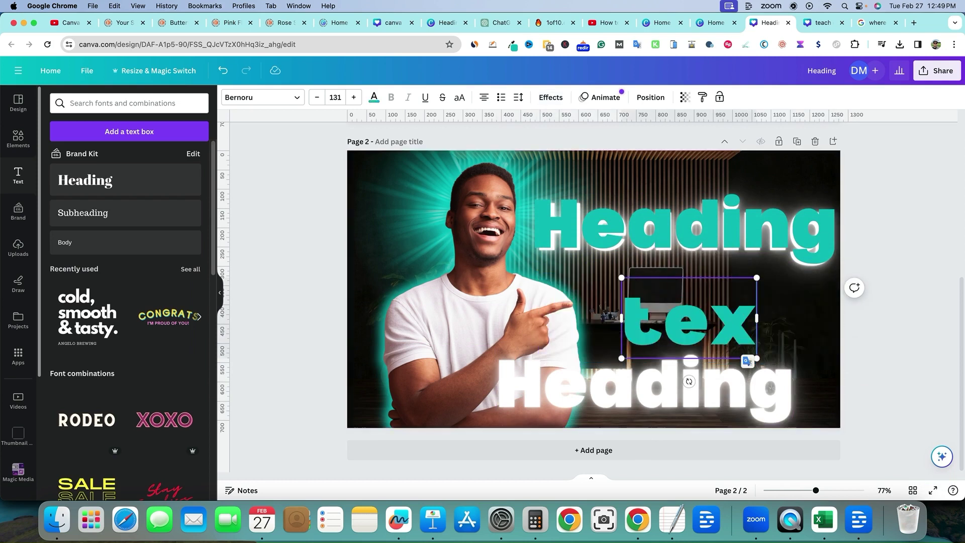
text(t)
double_click(643, 394)
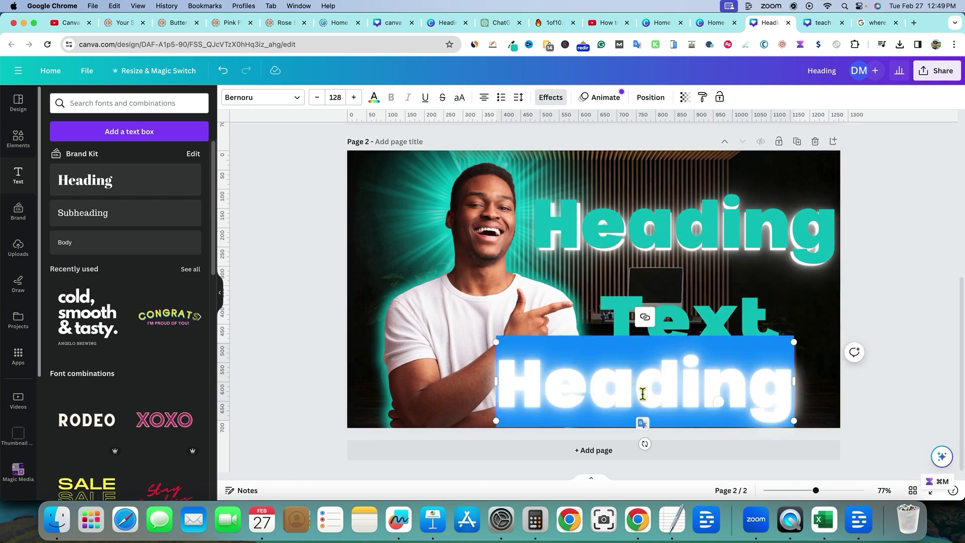
text(Text)
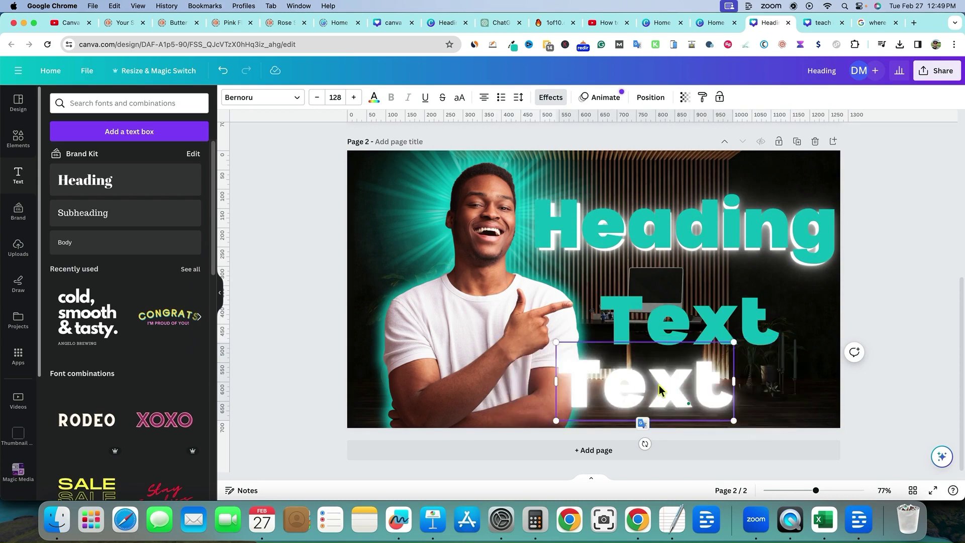
Step: Shift the teal Text slightly down and to the right, and bring the white neon Text up to overlap it
click(753, 329)
drag(752, 329, 760, 335)
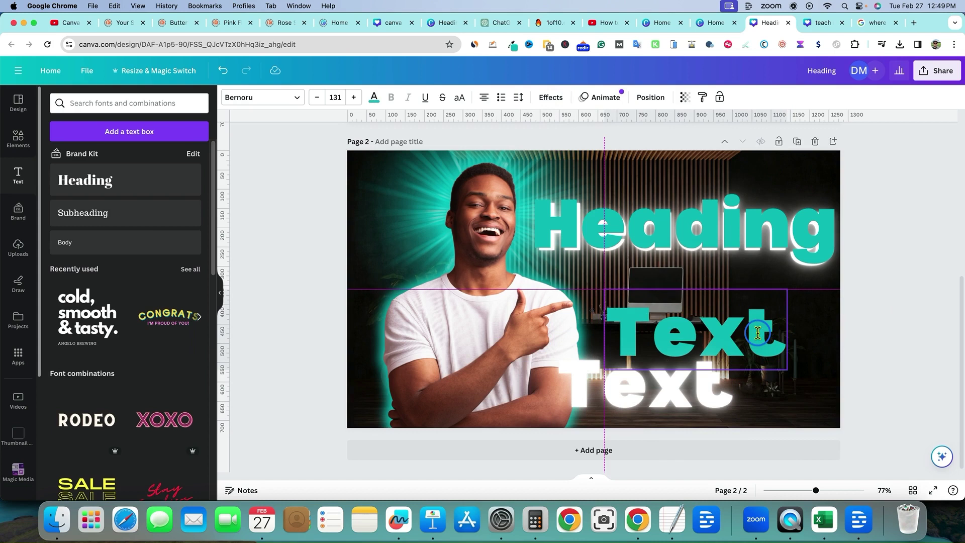
click(724, 397)
drag(724, 397, 731, 381)
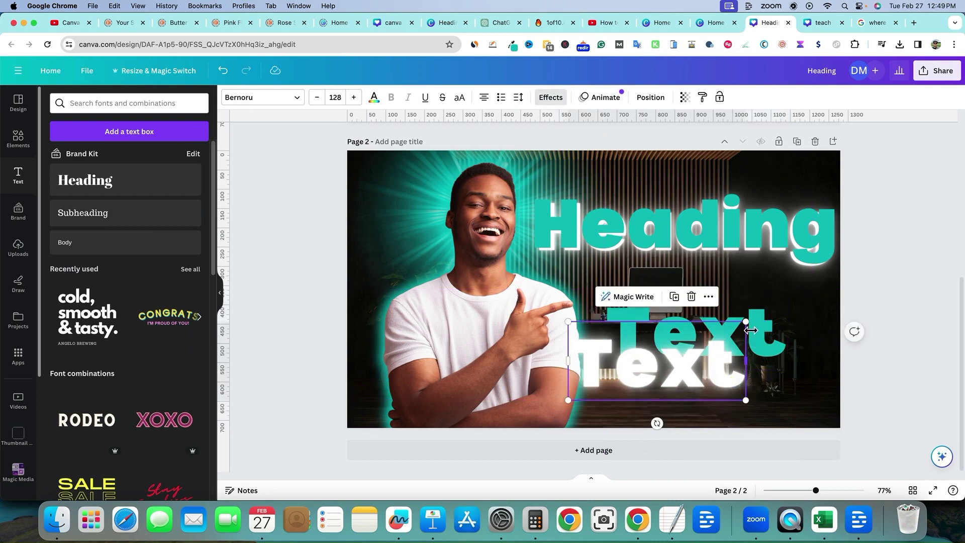
Step: Enlarge the white neon Text to font size 135 and lay it over the teal Text with a thin teal edge showing
drag(743, 322, 756, 317)
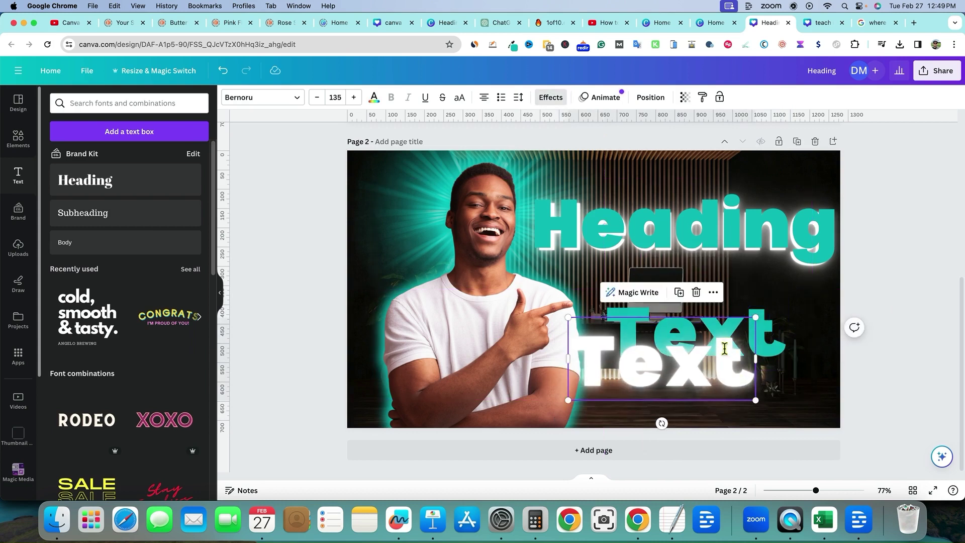
click(808, 352)
drag(683, 375, 720, 350)
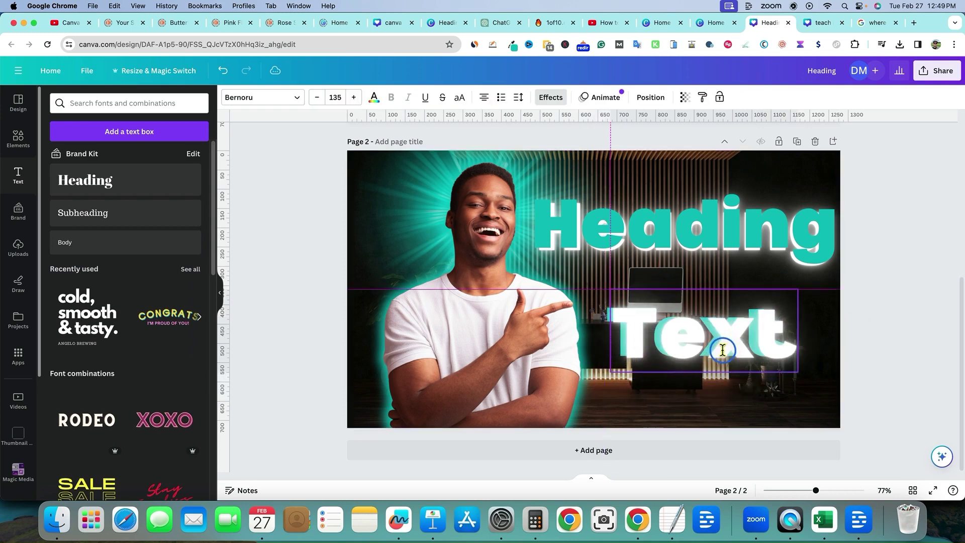
drag(722, 350, 721, 350)
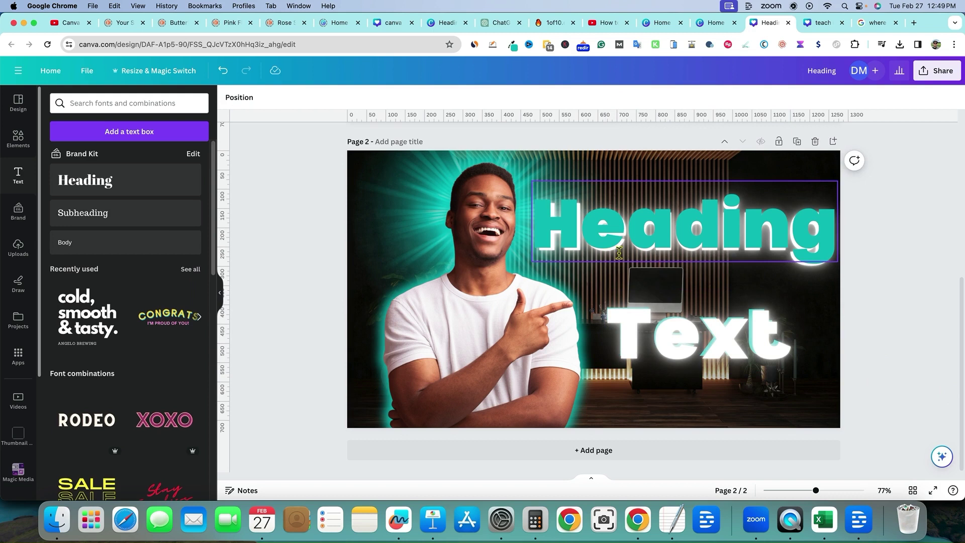
click(613, 202)
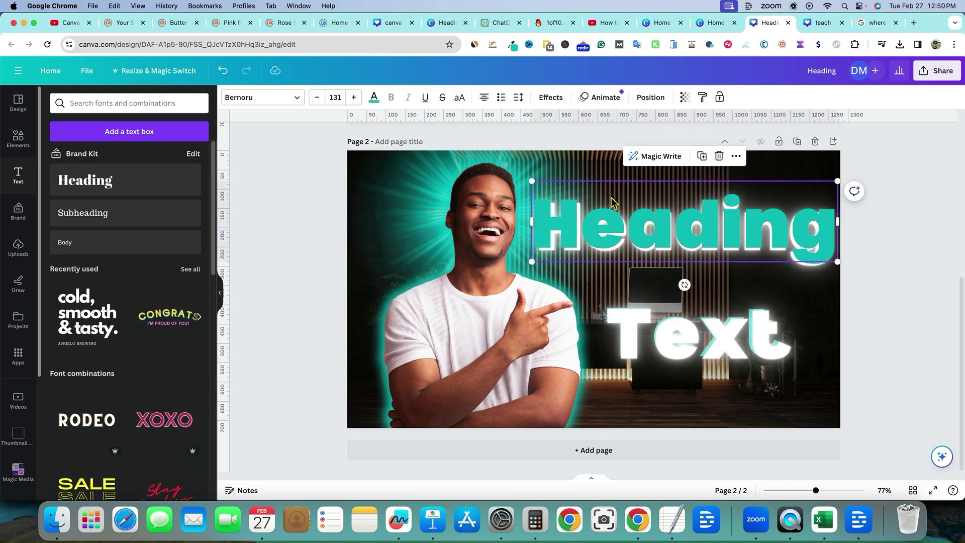
click(551, 97)
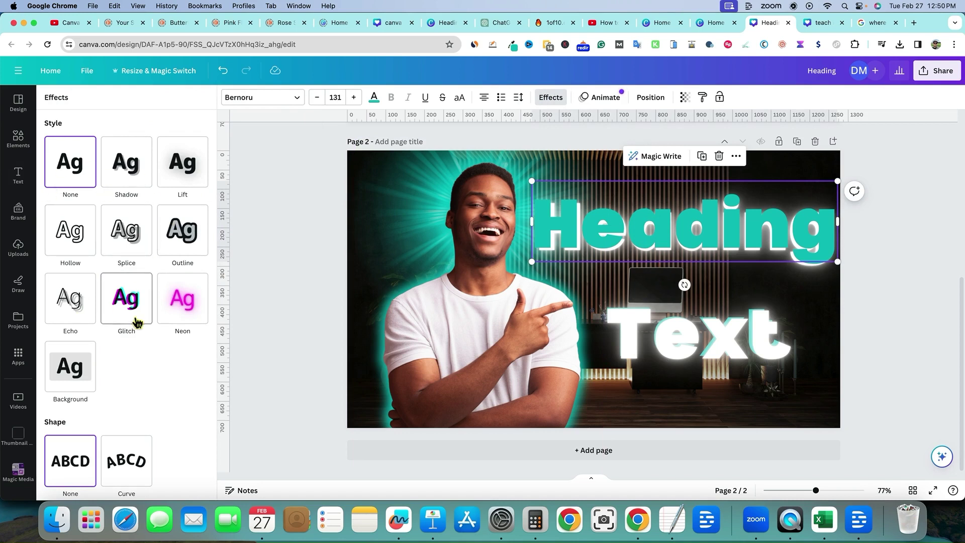
key(Escape)
click(266, 315)
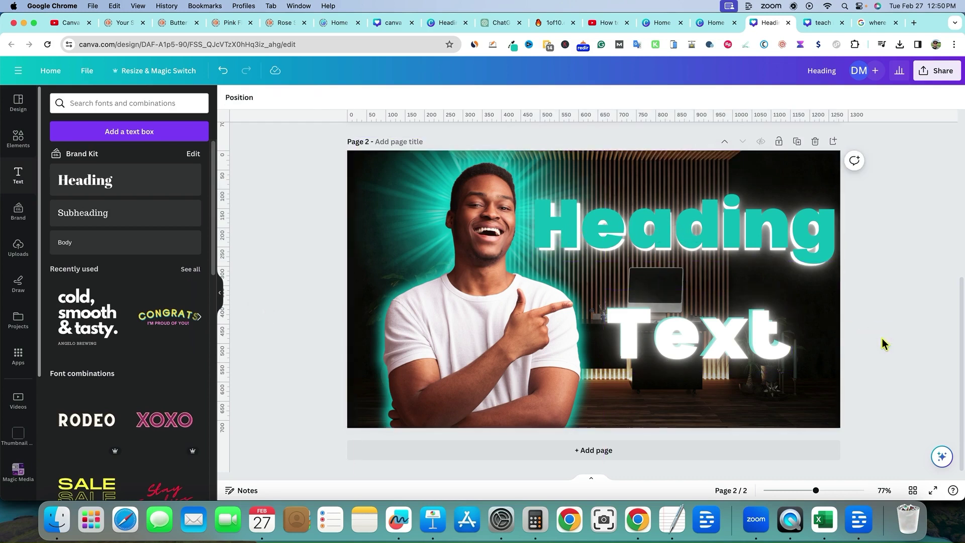
Step: Duplicate page 2 with its layered teal and white headings
click(798, 143)
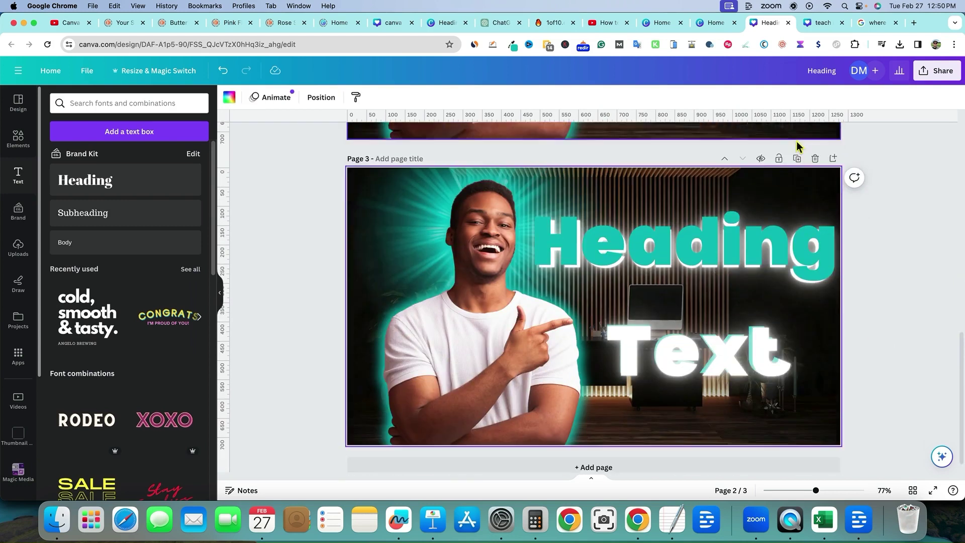
Step: Send the teal Heading on page 3 behind the white neon Heading, and recolour the white neon Heading black
click(634, 230)
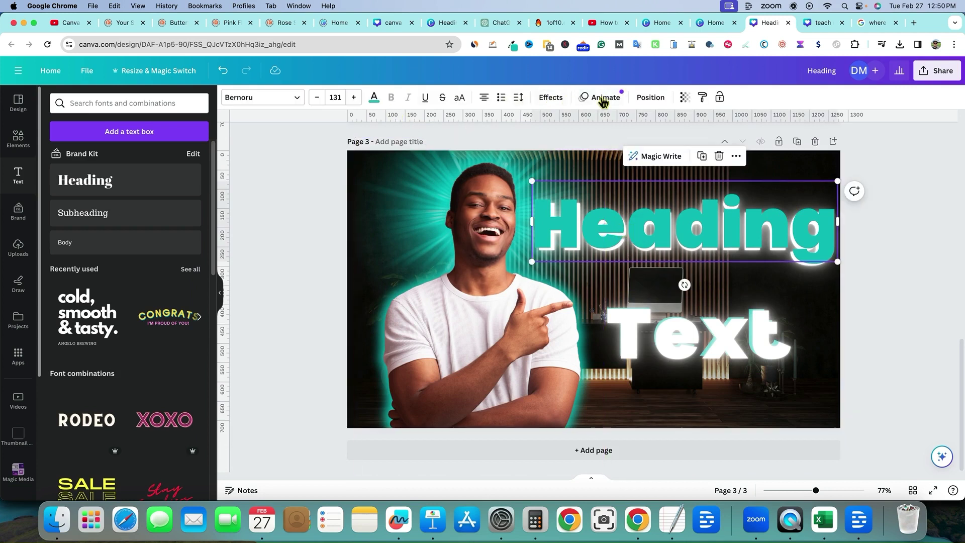
click(650, 97)
click(175, 127)
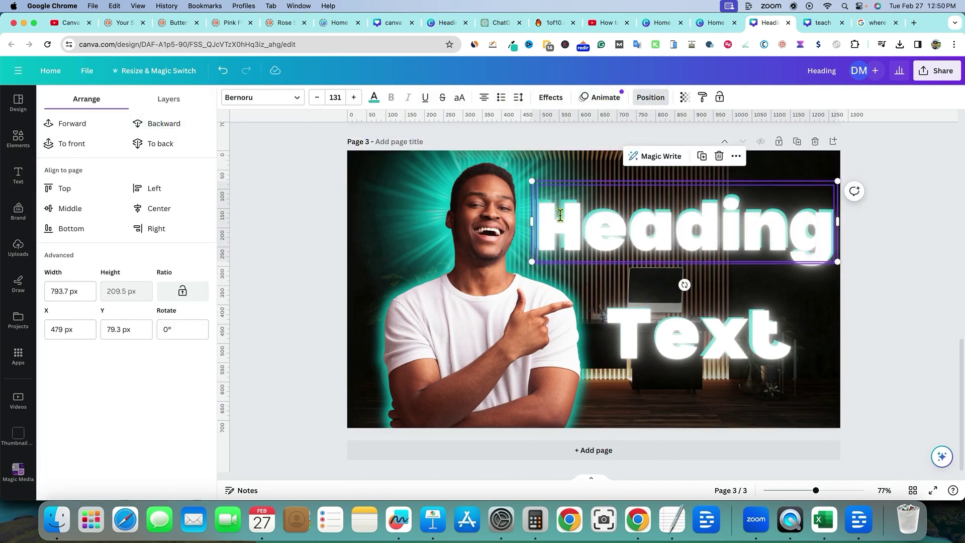
click(566, 220)
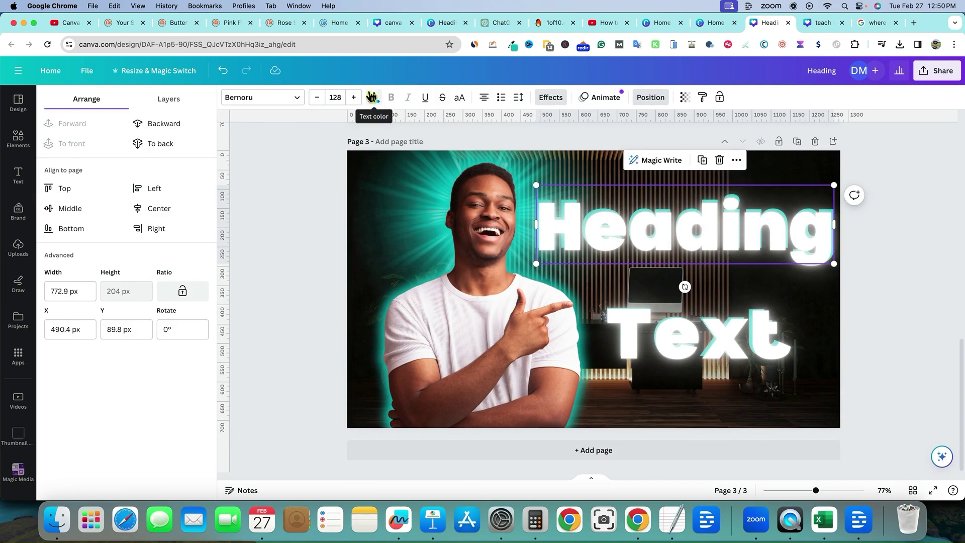
click(373, 97)
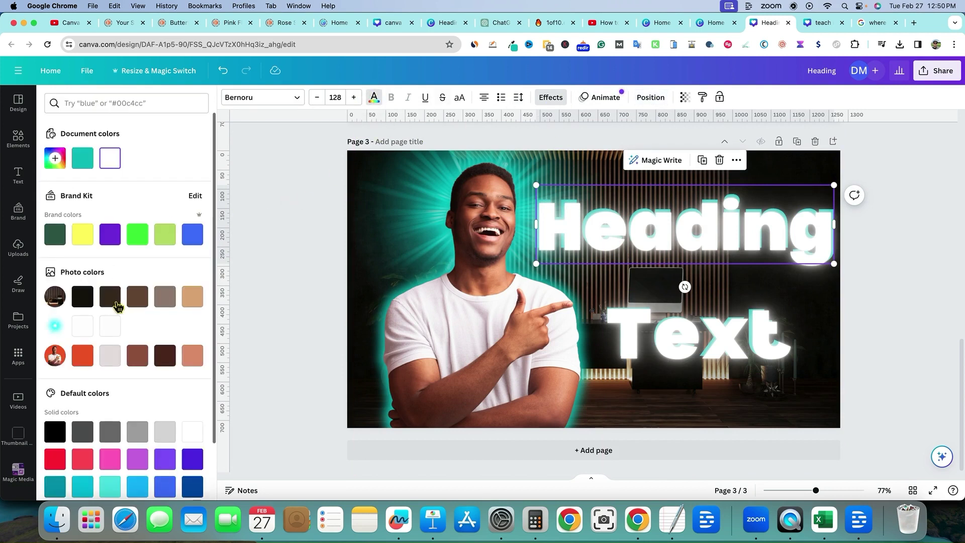
click(54, 432)
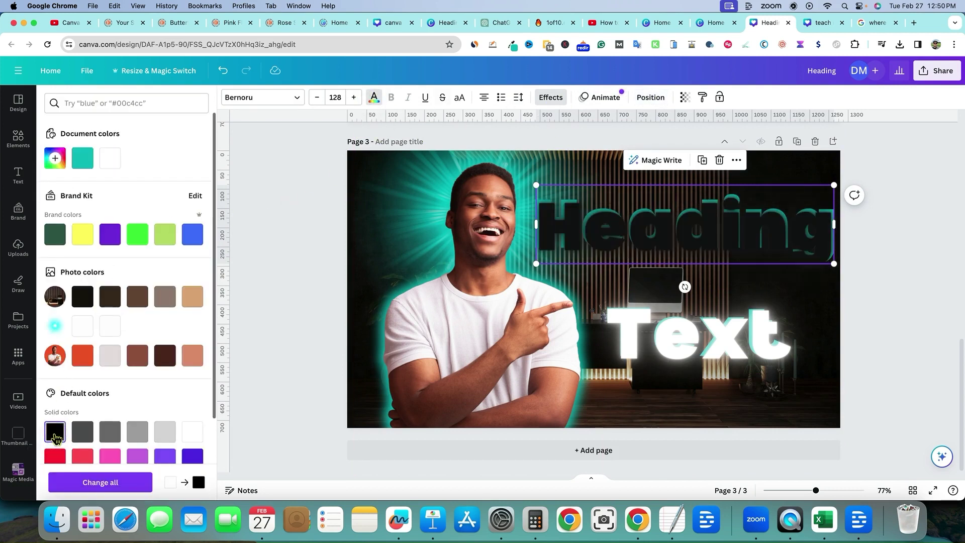
Step: Send the black neon Heading backward so it forms a dark shadow behind the teal Heading
click(618, 221)
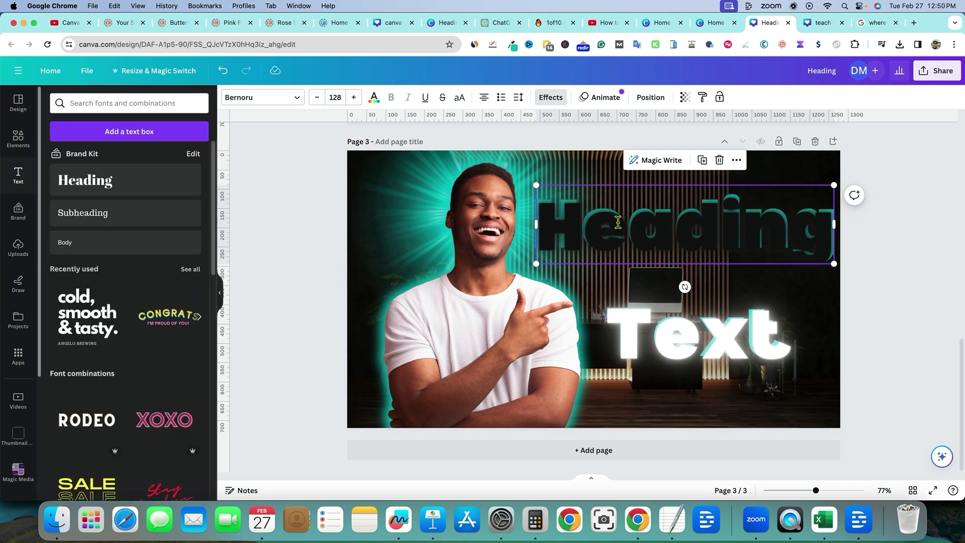
click(649, 97)
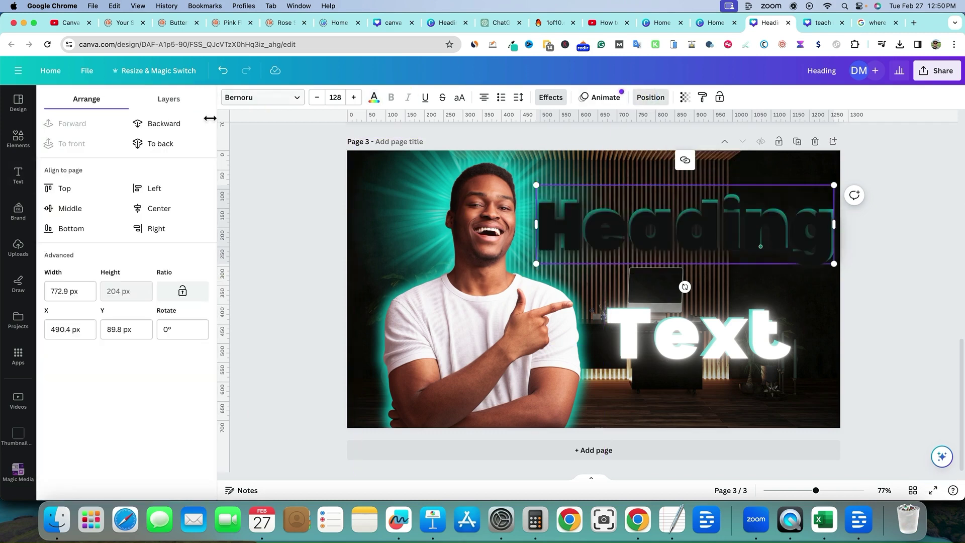
click(171, 126)
click(287, 160)
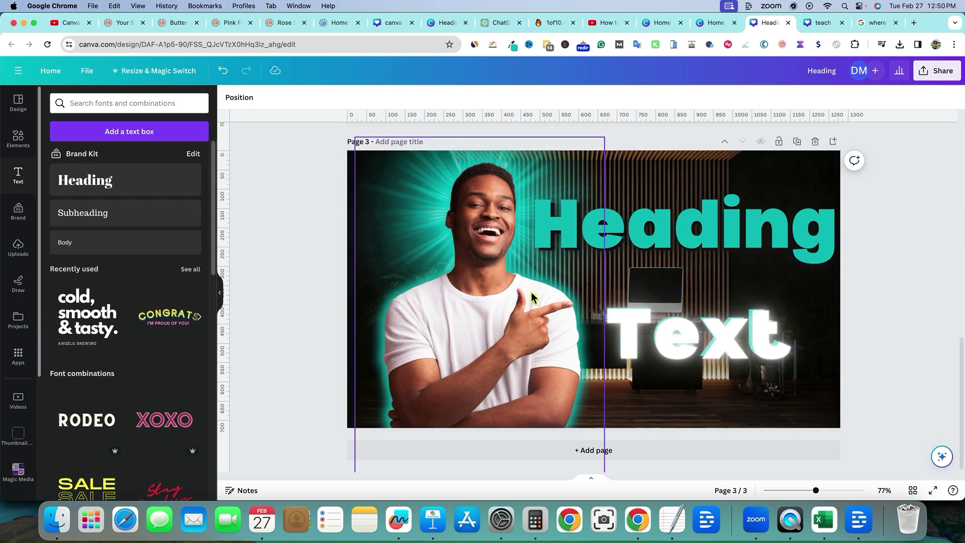
Step: Duplicate page 3, and give the copy's teal Heading the Neon effect with a white text colour
click(797, 142)
click(605, 217)
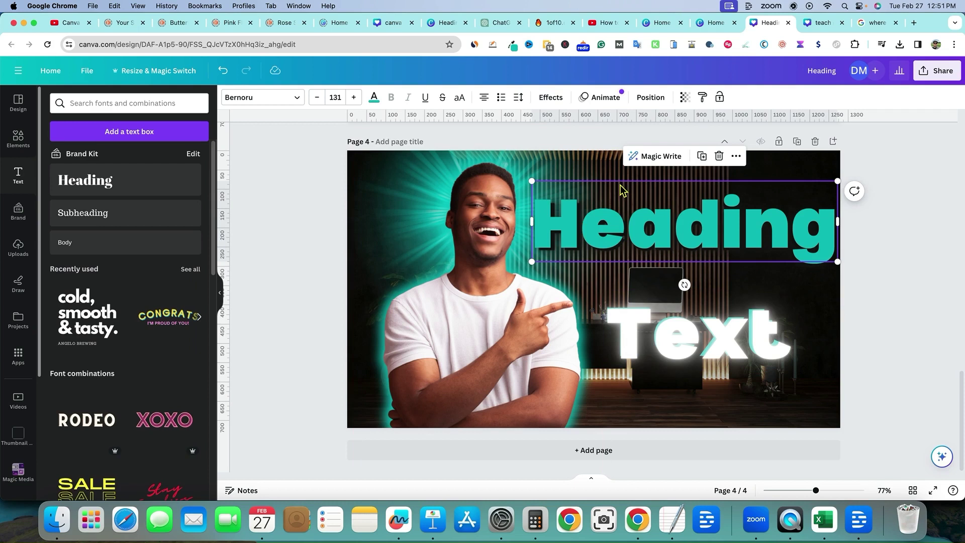
click(550, 97)
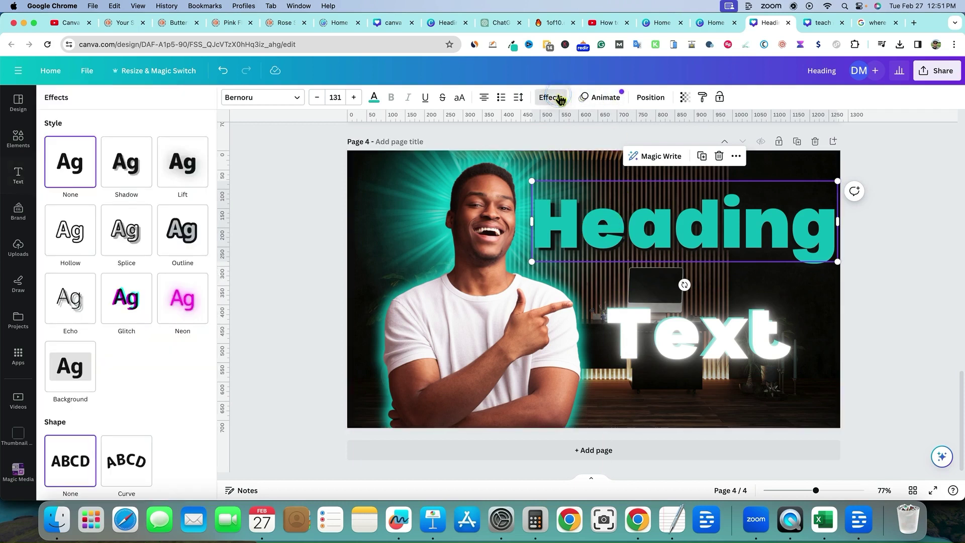
click(184, 300)
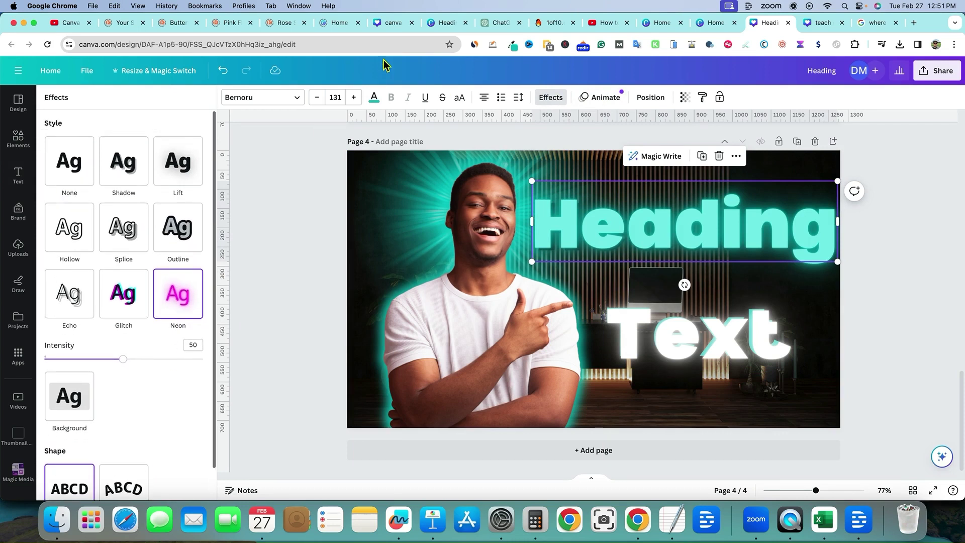
click(375, 97)
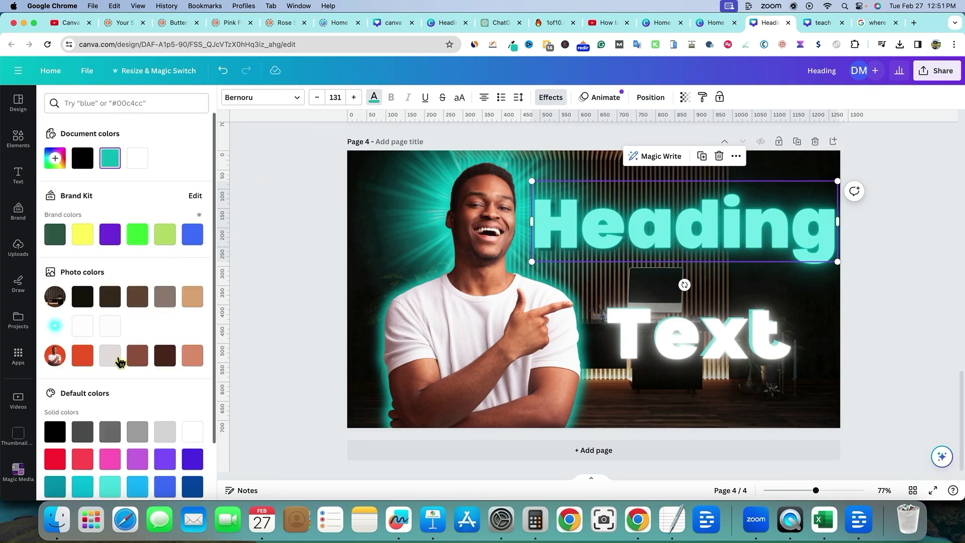
click(191, 433)
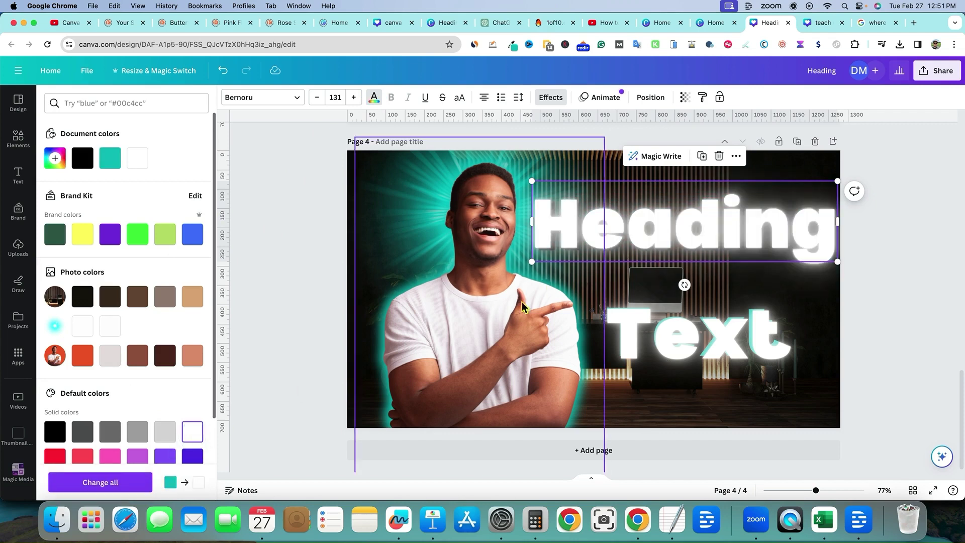
Step: Delete the layered Text headings and the black shadow Heading from page 4, keeping only the white neon Heading
click(640, 296)
key(Delete)
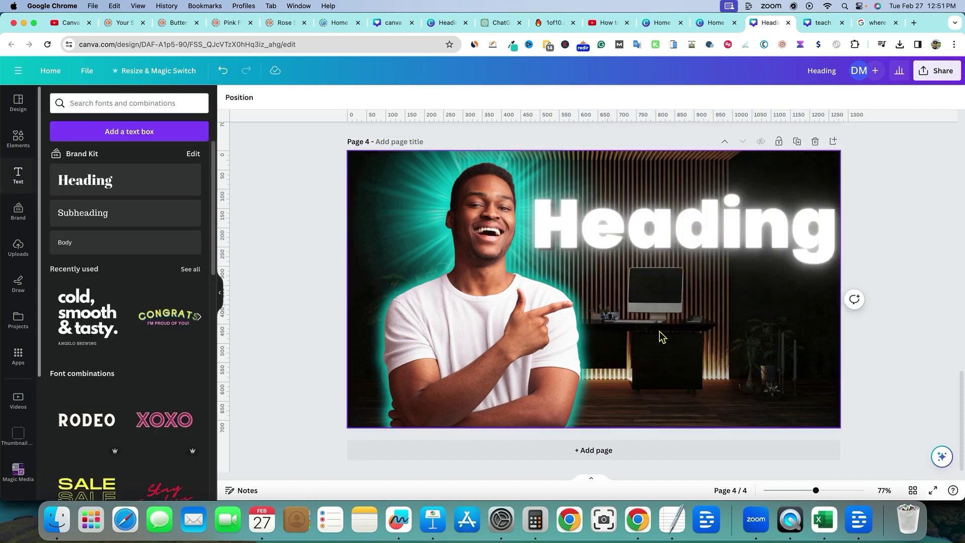
click(669, 232)
drag(668, 233, 663, 299)
click(655, 230)
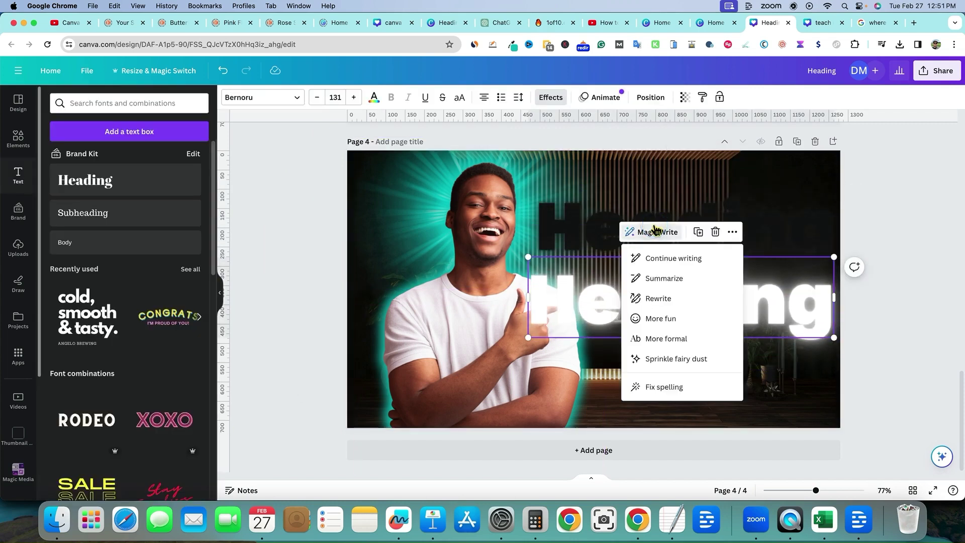
click(592, 231)
click(726, 218)
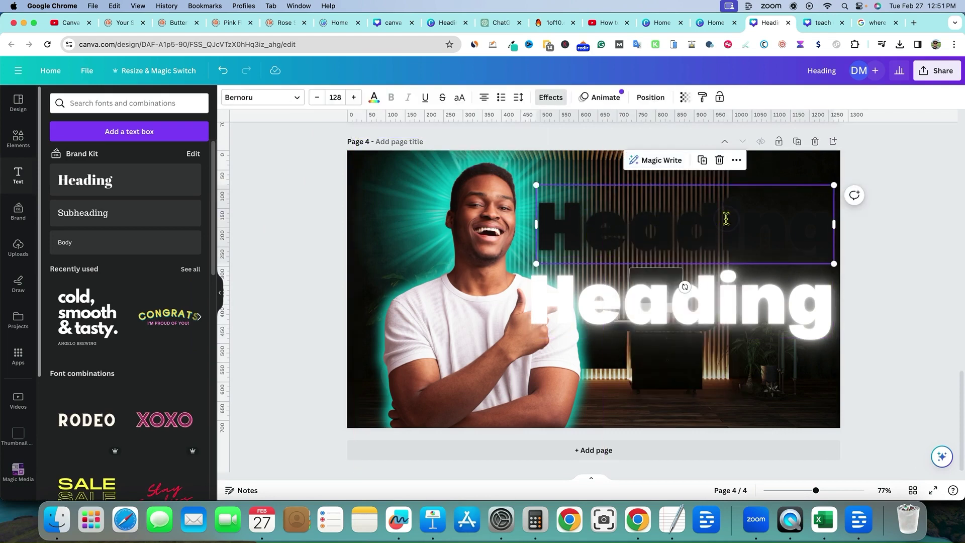
key(Delete)
Step: Move the white neon Heading out of the way to the page's upper-right edge and centre the cut-out man horizontally
drag(719, 304, 900, 189)
click(520, 326)
drag(487, 353, 615, 342)
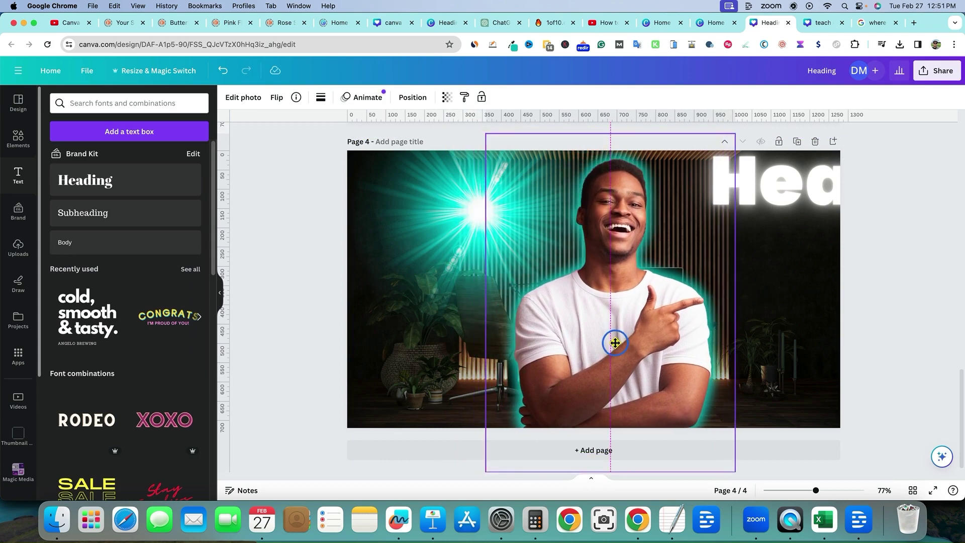
drag(614, 342, 614, 345)
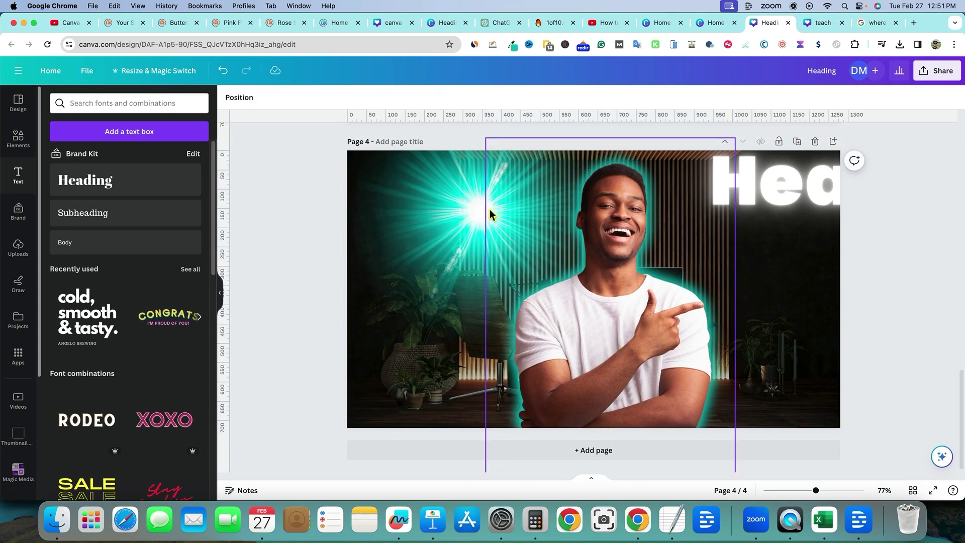
Step: Move the teal light burst behind the man's head and enlarge it
drag(472, 209, 602, 204)
drag(480, 342, 415, 388)
drag(471, 259, 491, 240)
click(368, 323)
click(278, 390)
Step: Enlarge the white neon Heading to font size 197 and place it across the upper part of page 4
drag(770, 183, 432, 206)
drag(670, 239, 814, 297)
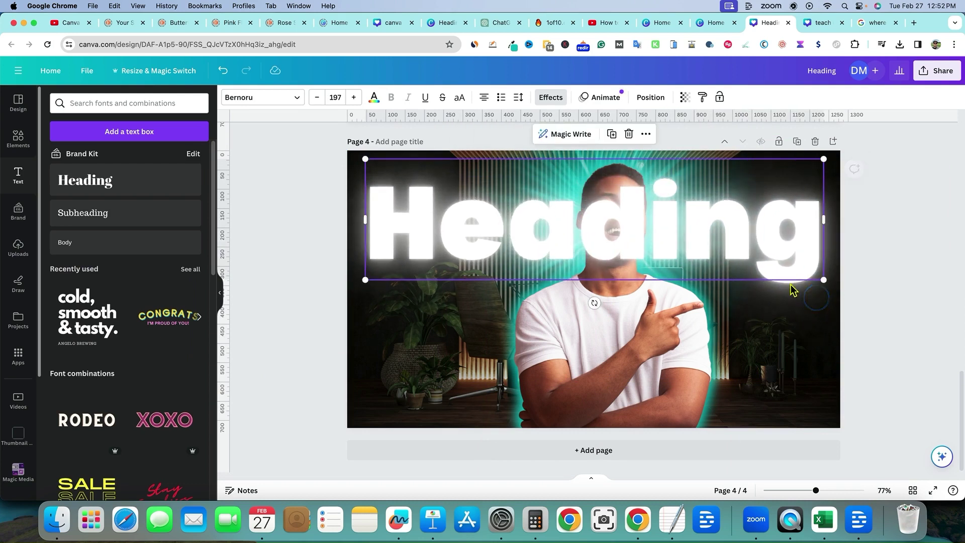
click(866, 278)
click(700, 236)
drag(700, 237, 702, 228)
Step: Change the heading's wording to "FACELESS" and widen its text box to the full 1,280 px page width
double_click(678, 229)
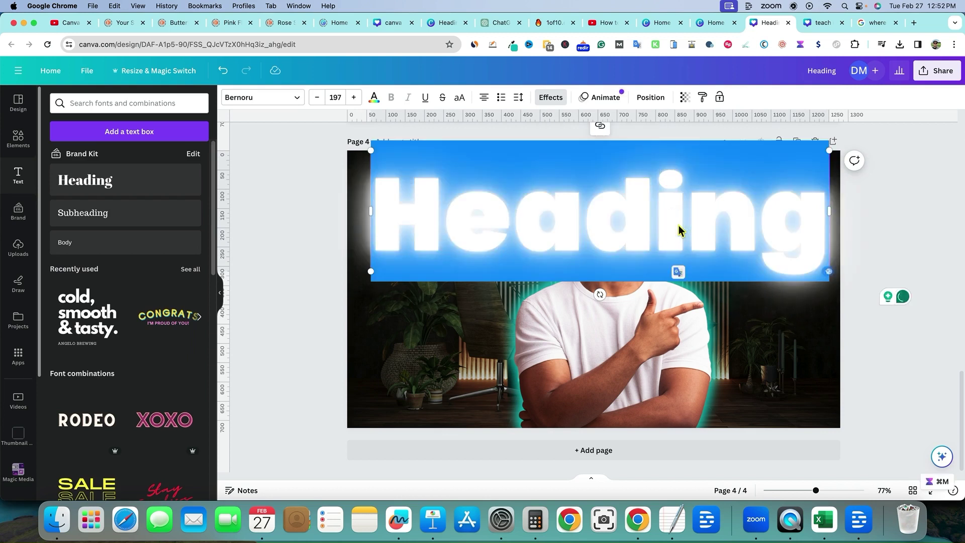
text(FACELESS)
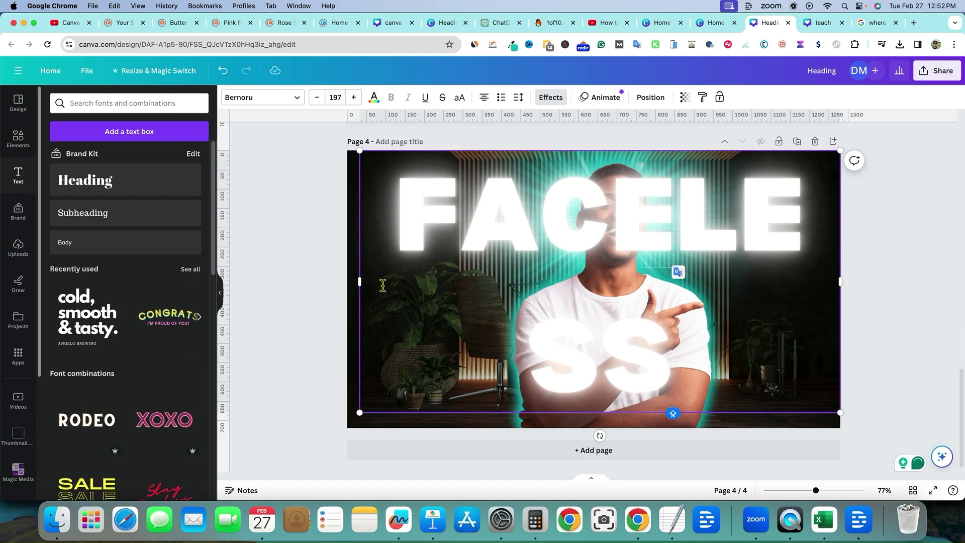
drag(357, 282, 346, 280)
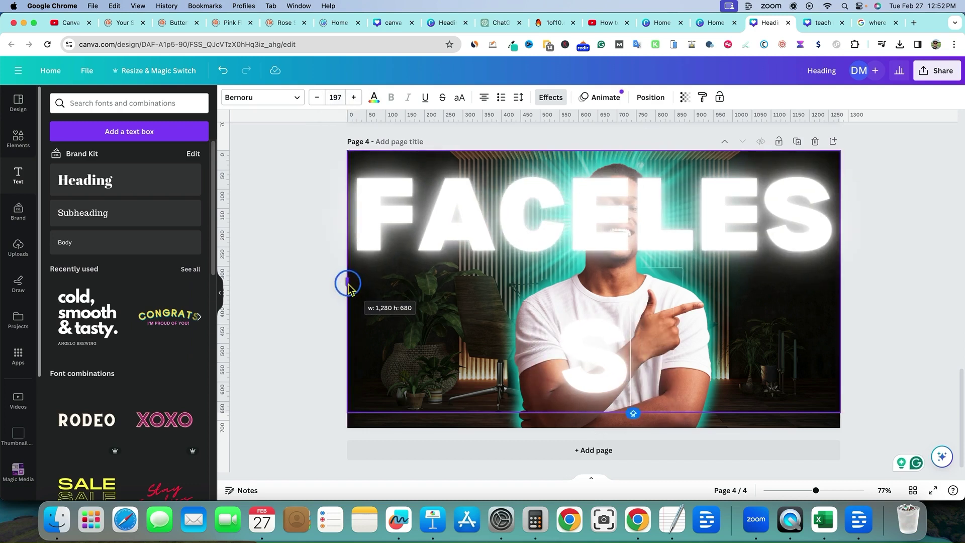
Step: Reduce the font size of the FACELESS heading to 186
click(312, 273)
click(397, 217)
click(317, 97)
click(317, 97)
click(317, 97)
click(318, 97)
click(317, 97)
click(317, 97)
click(317, 97)
click(317, 97)
click(317, 97)
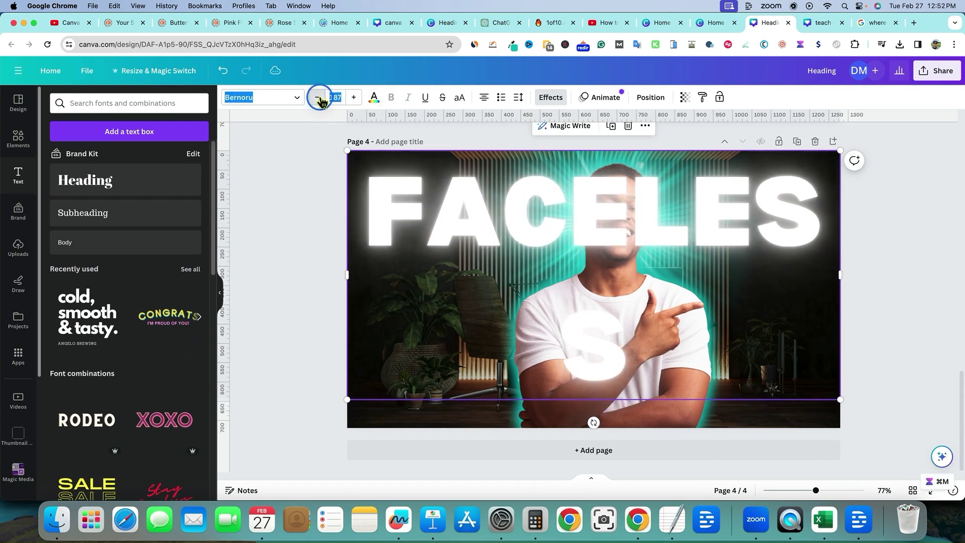
click(317, 97)
click(318, 97)
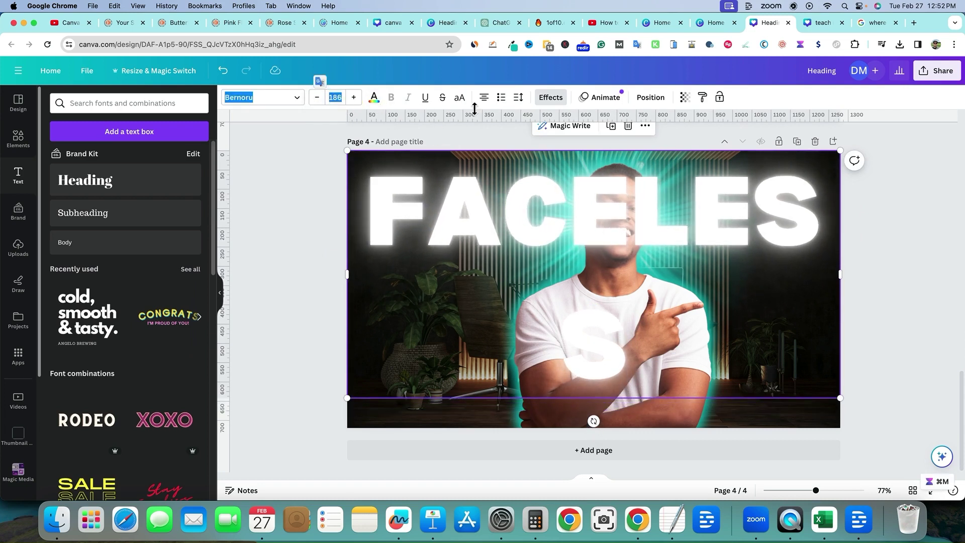
Step: Send the FACELESS heading backward behind the cut-out man
click(650, 97)
click(171, 126)
click(317, 217)
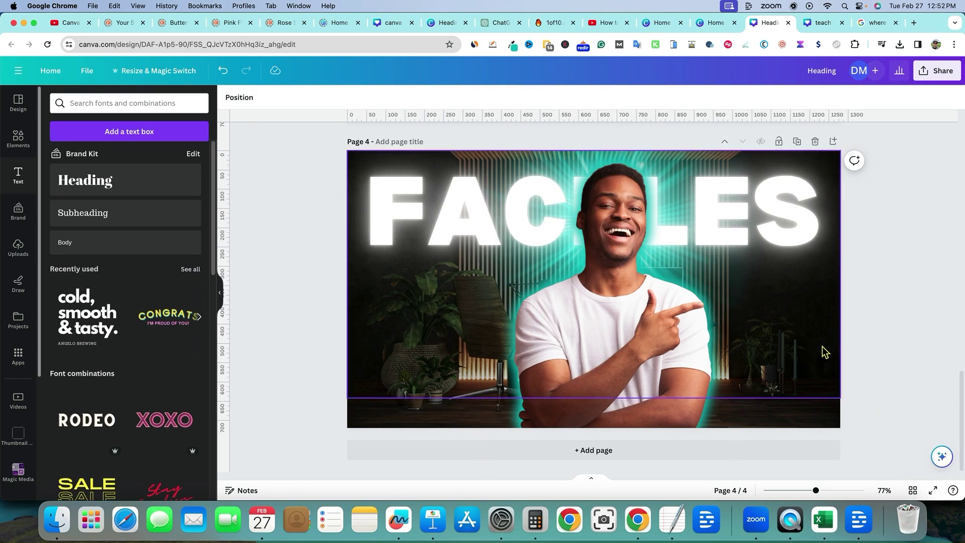
click(410, 329)
click(284, 313)
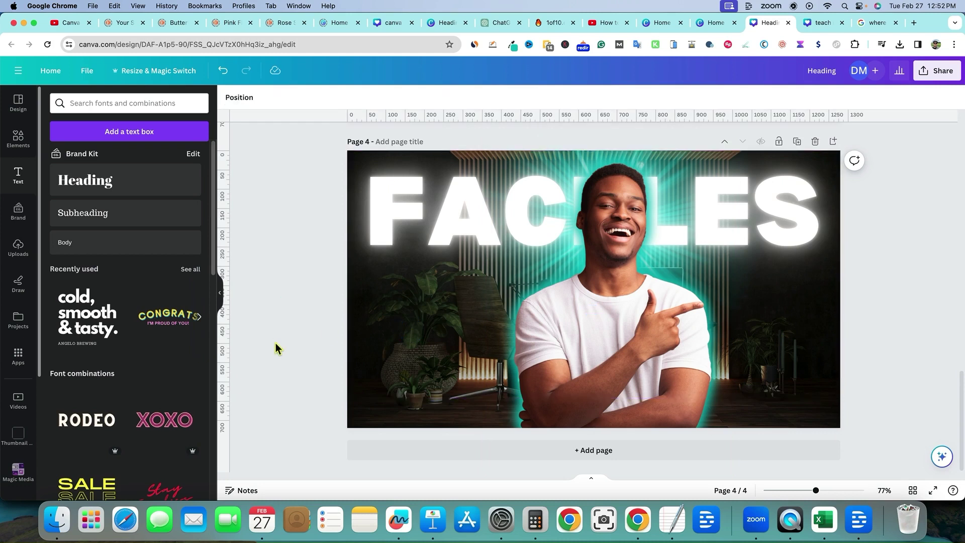